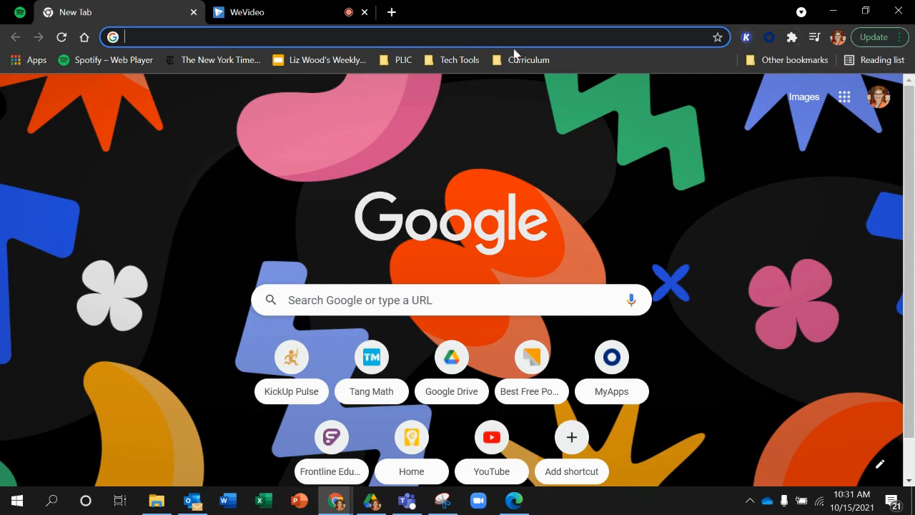
- Open Kami from the bookmarked Tech Tools platforms and review its options for opening files
click(468, 61)
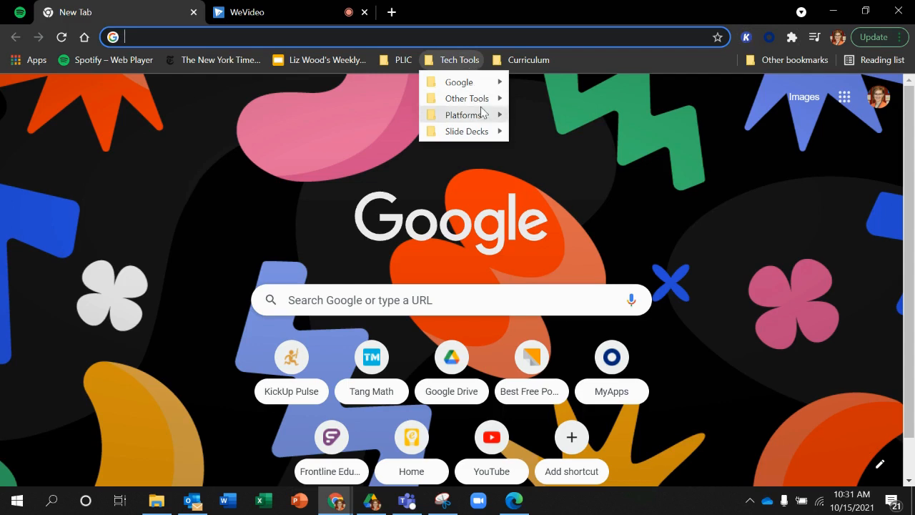
mouse_move(481, 116)
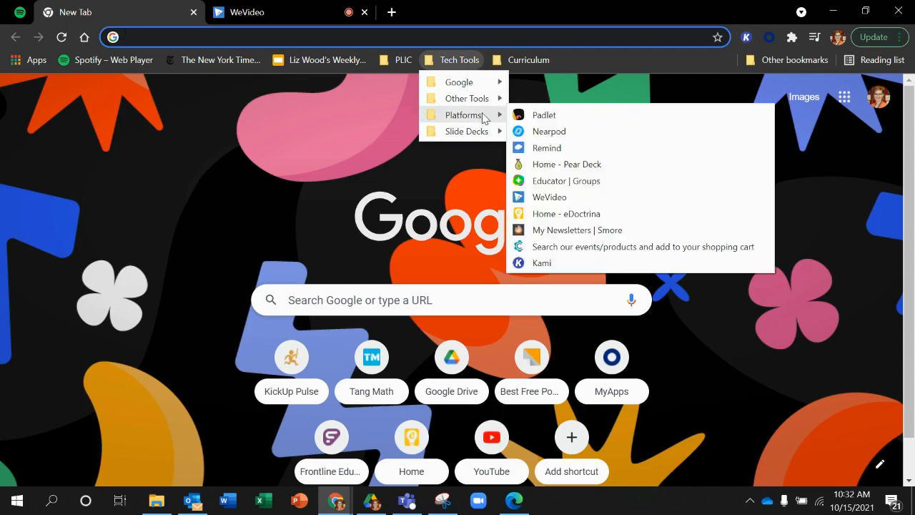
click(556, 263)
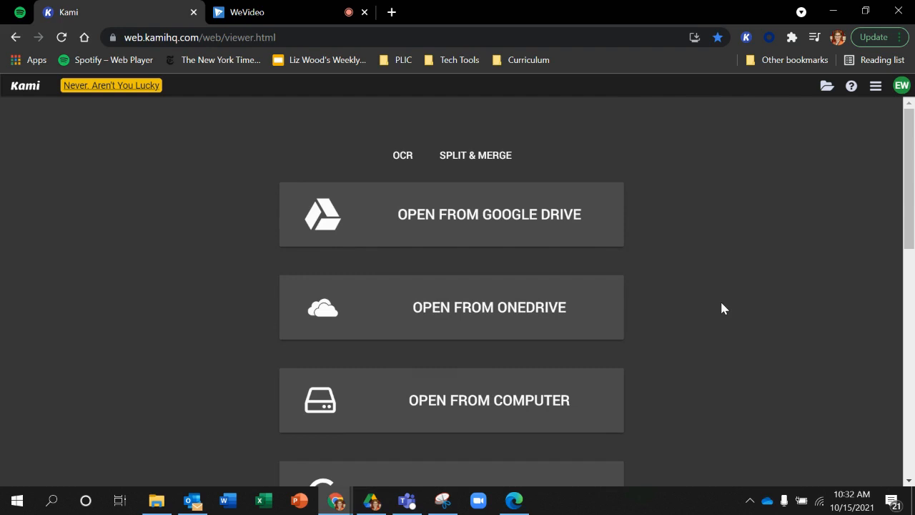
drag(910, 208, 912, 286)
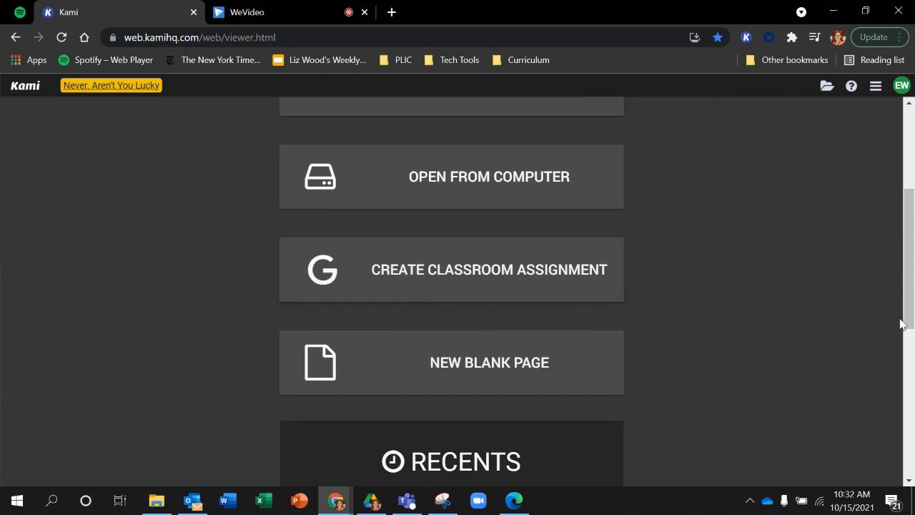
click(908, 162)
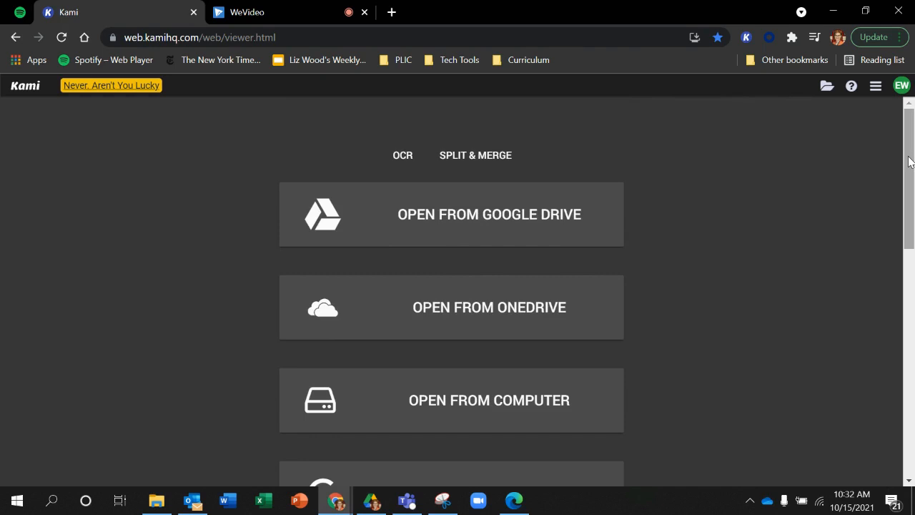
- Add the Copy of SMART Goal template PDF from Google Drive's Kami Assignments folder to the OCR tool
click(402, 155)
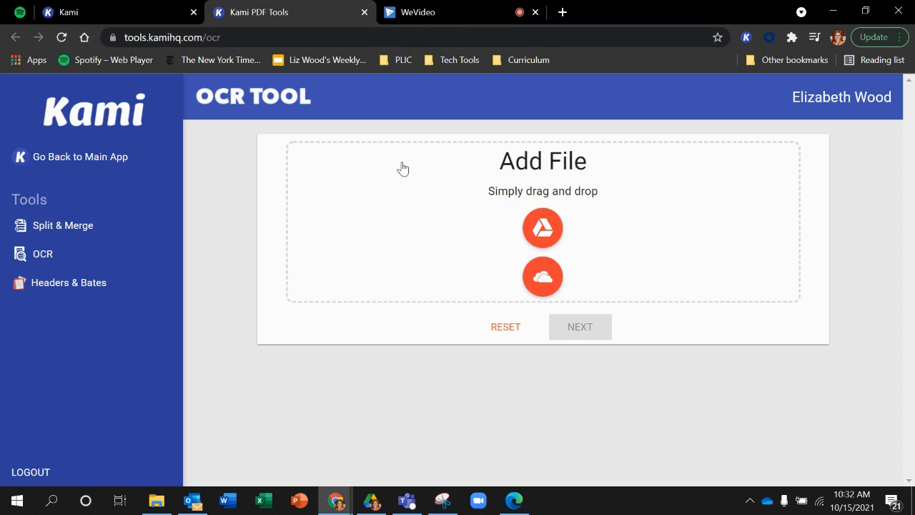
click(537, 245)
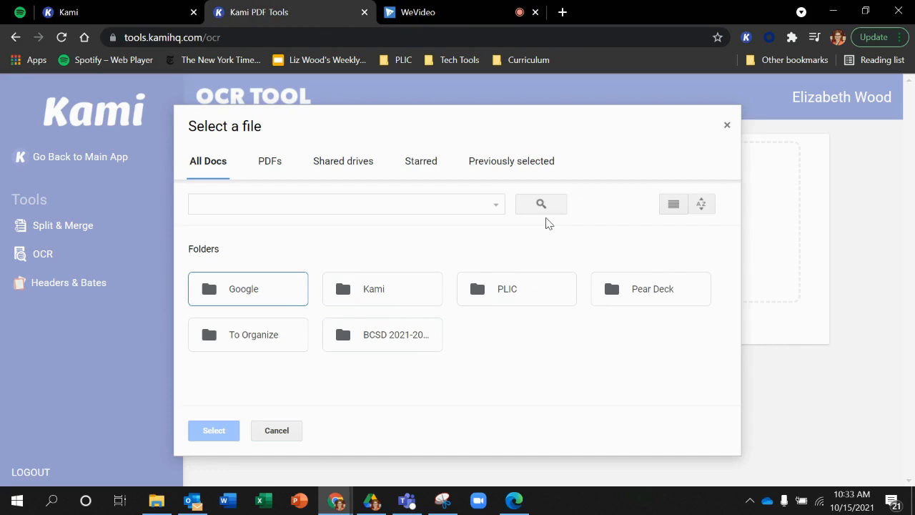
double_click(408, 295)
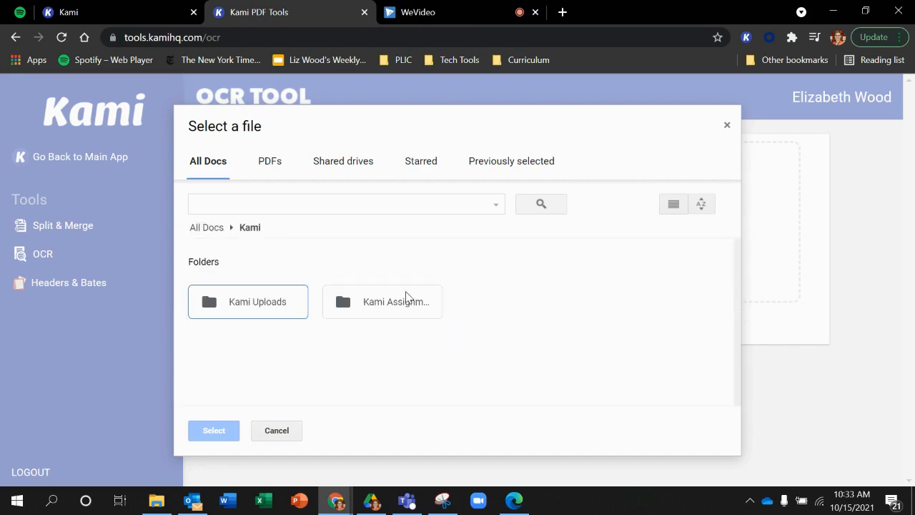
double_click(404, 304)
click(250, 378)
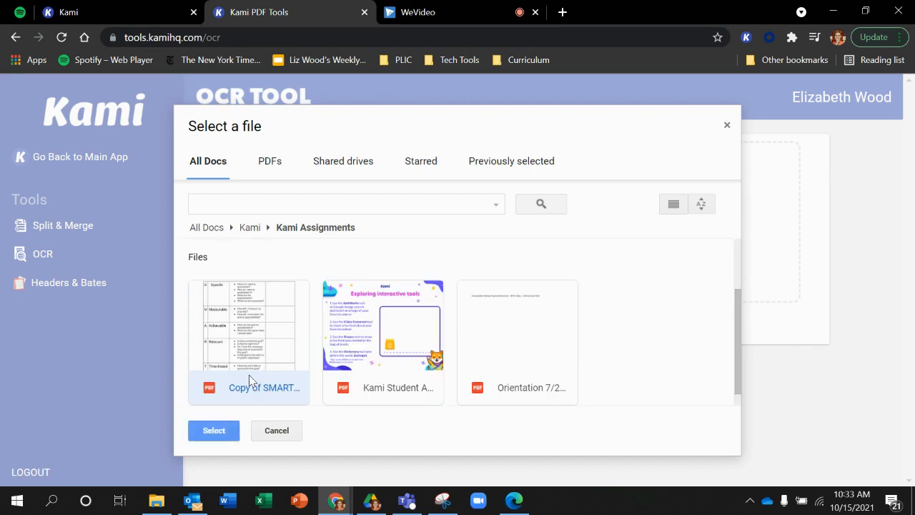
click(215, 431)
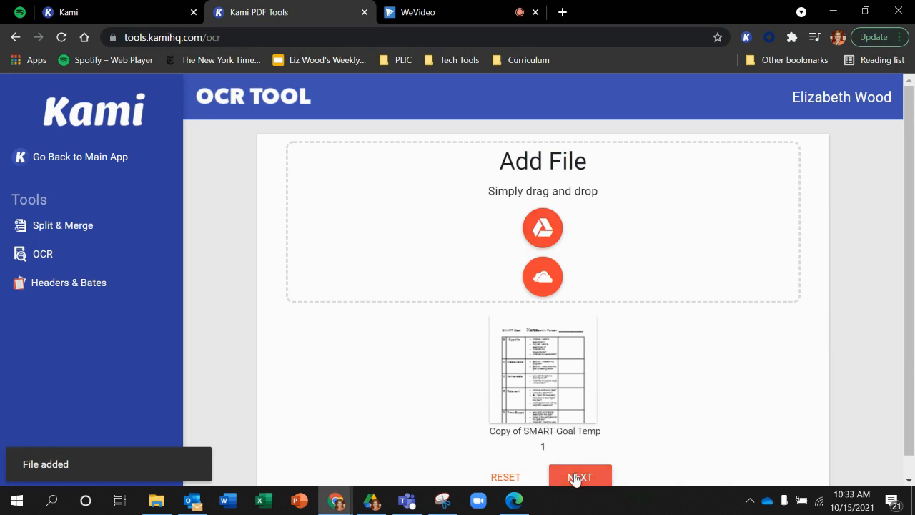
- Run OCR on the added file, export the result to Kami and open it
click(576, 477)
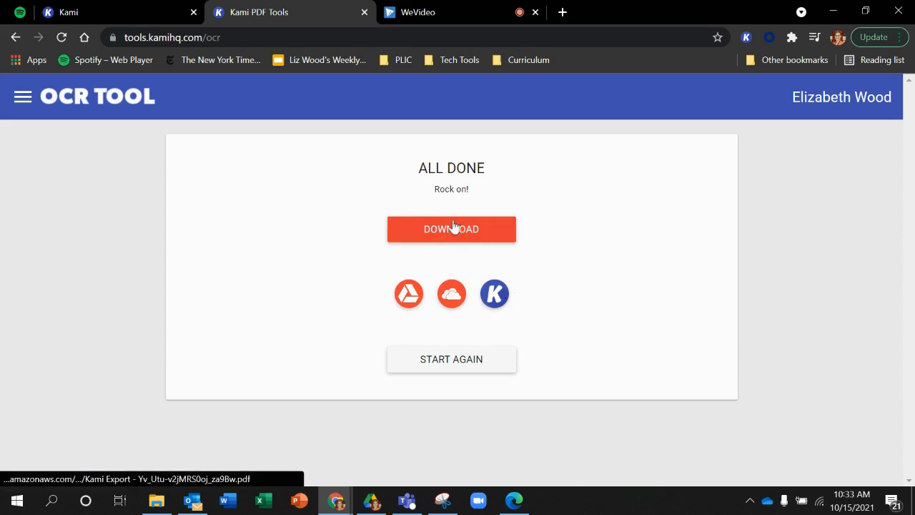
click(499, 302)
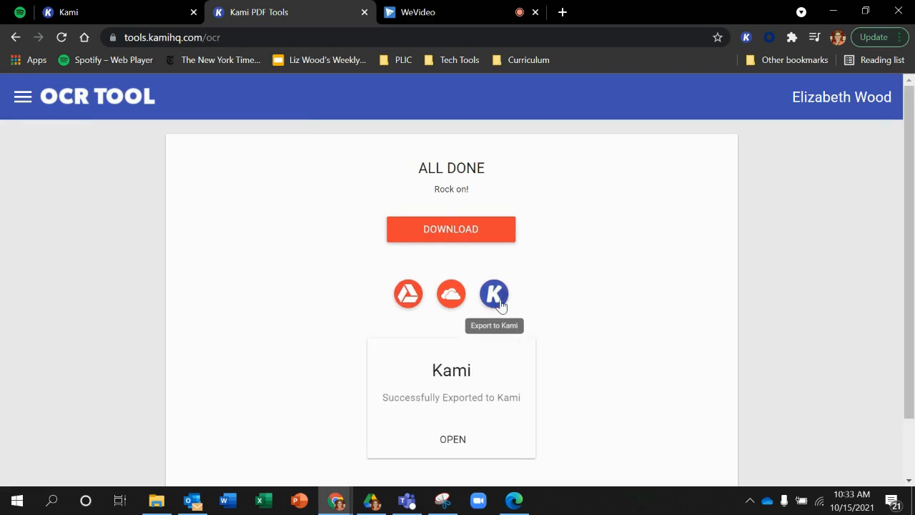
click(452, 438)
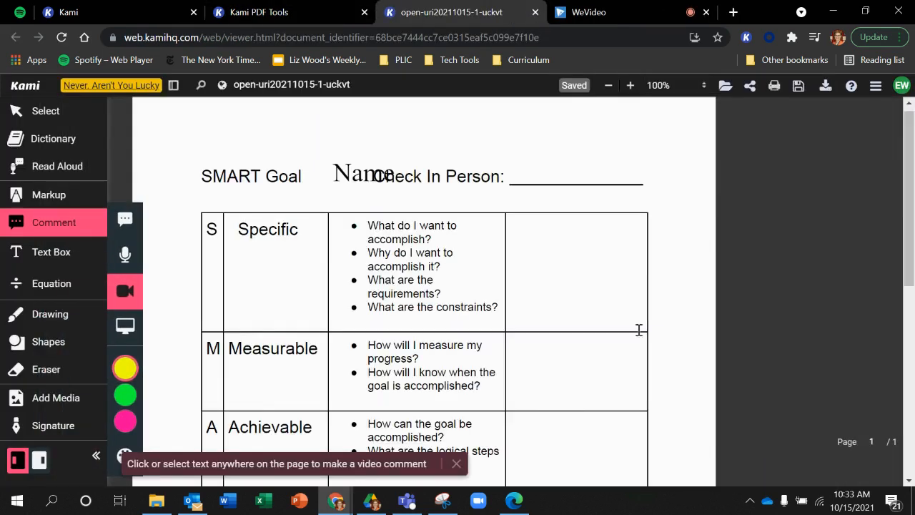
- Delete the old "Name" text box that overlaps the Check In Person heading
click(365, 182)
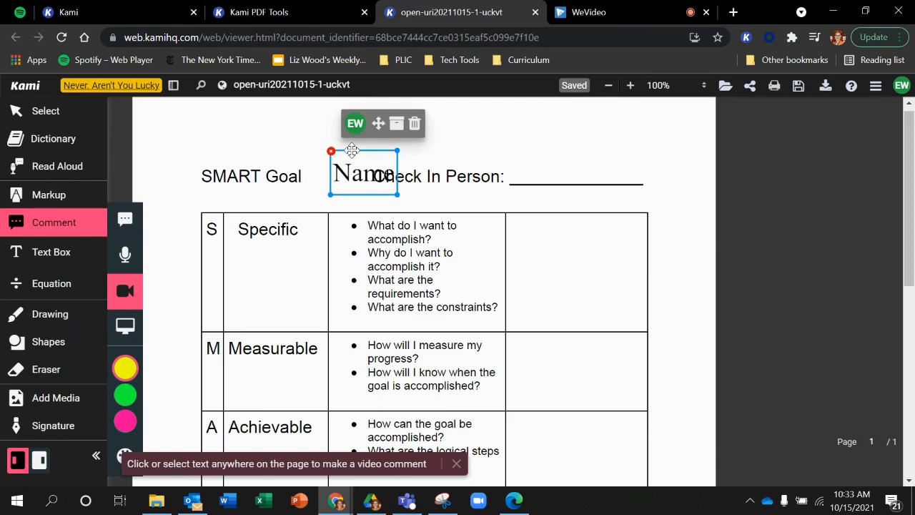
click(361, 190)
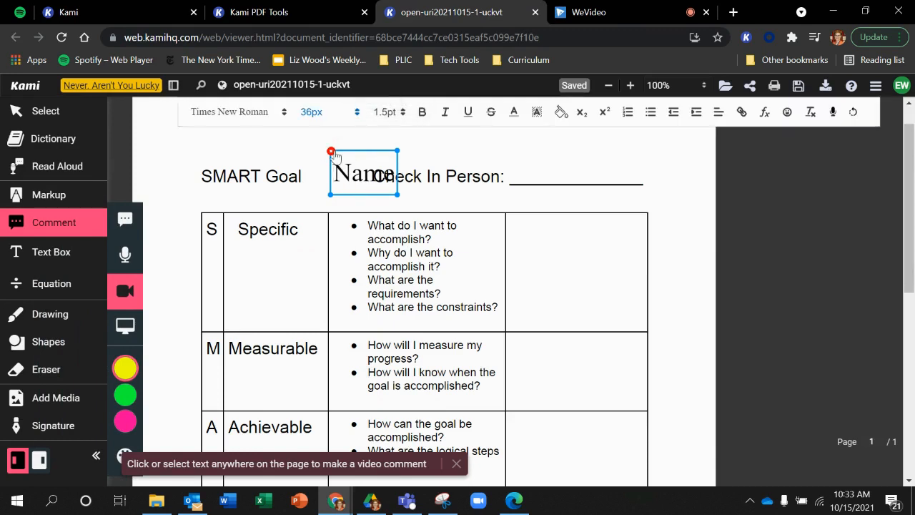
click(331, 152)
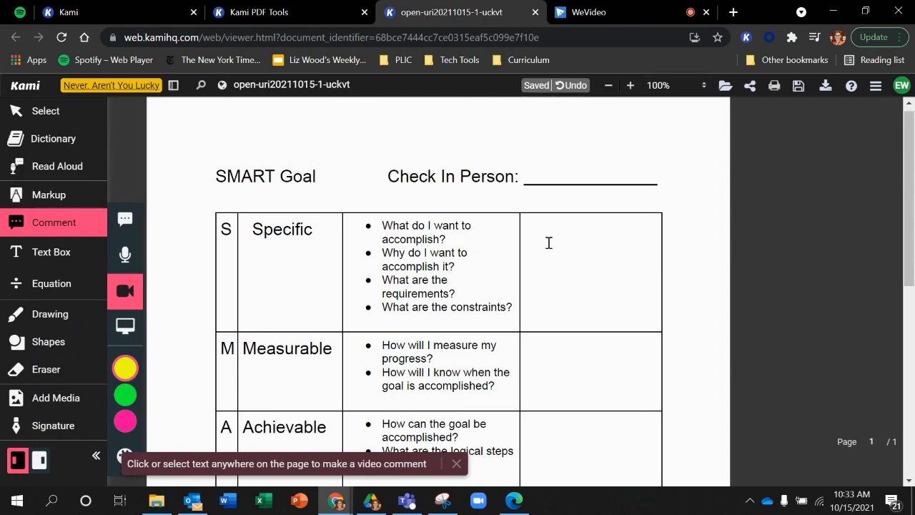
- Use Read Aloud on the "SMART Goal" title of the document
drag(912, 176, 913, 303)
scroll(913, 303, up, 4)
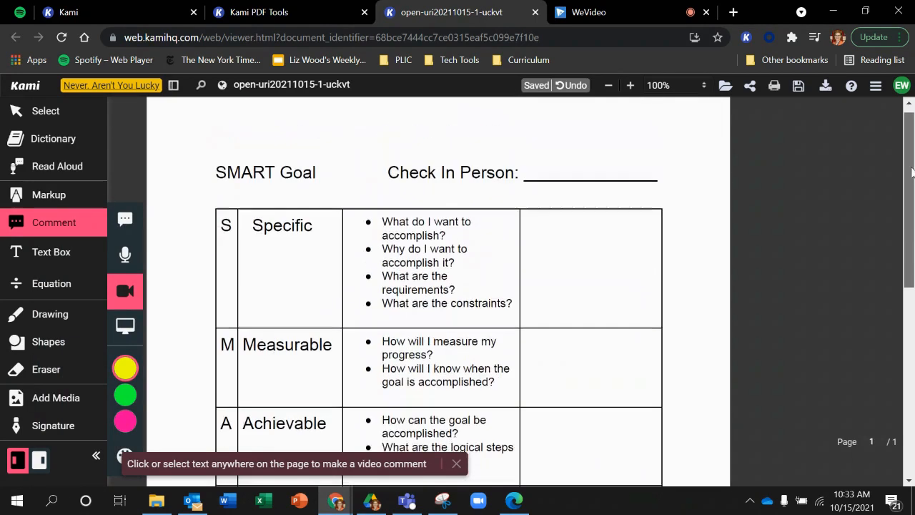
click(63, 166)
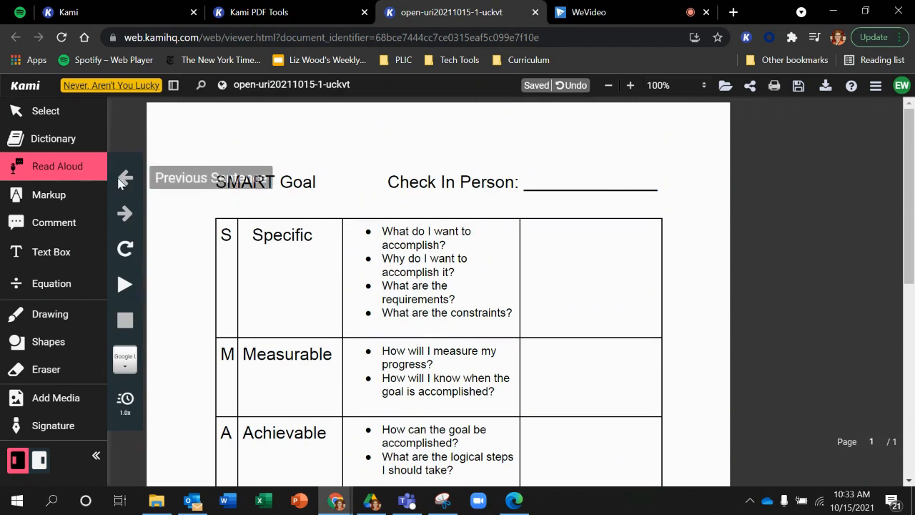
drag(217, 180, 316, 180)
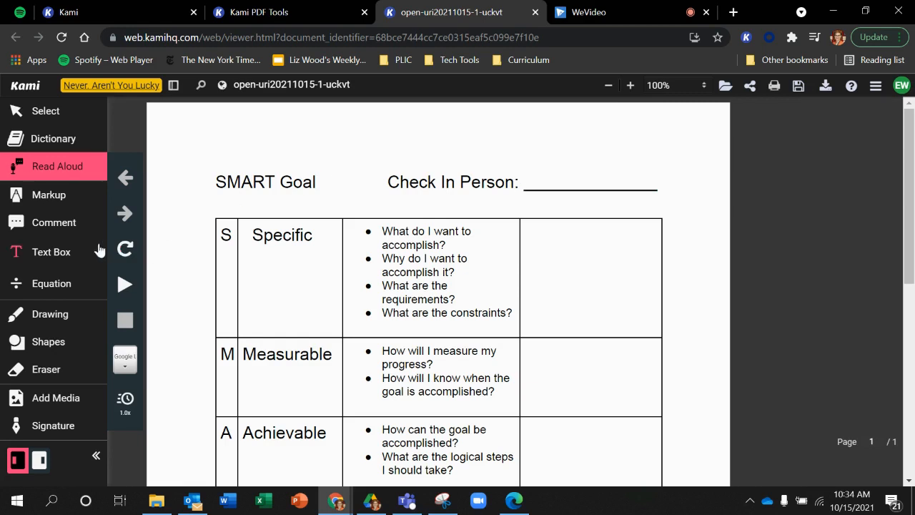
- Add a text box reading "Name" above the Check In Person heading and give it a white fill
click(43, 250)
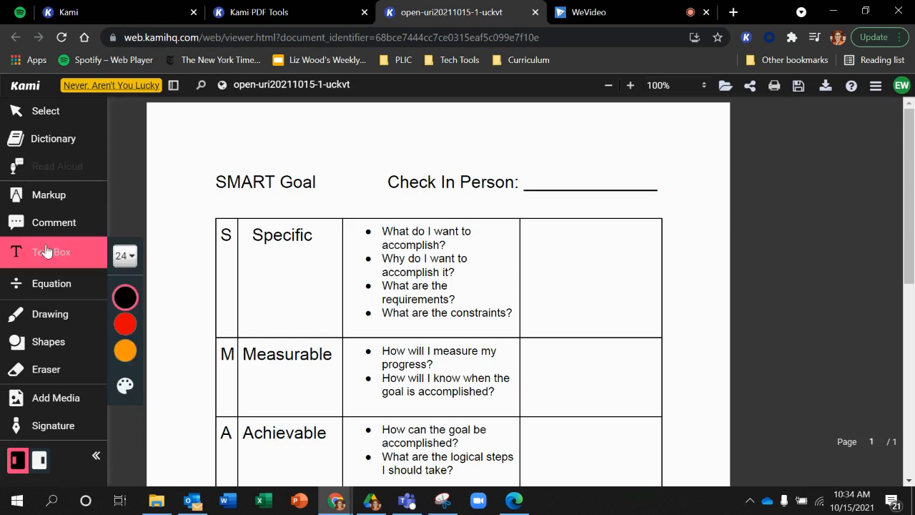
click(378, 136)
text(Name)
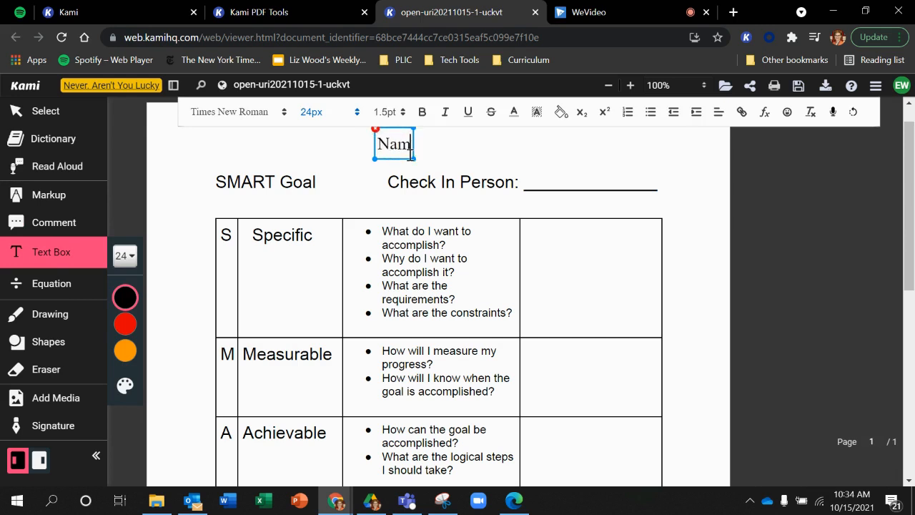
click(554, 125)
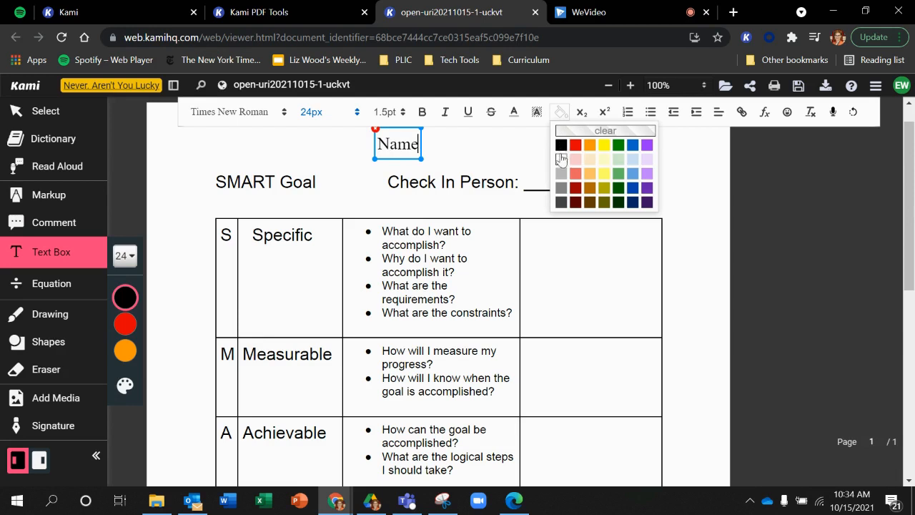
click(560, 159)
- Cover the words "Check In Person" with the Name text box and right-align its text
drag(406, 158, 384, 198)
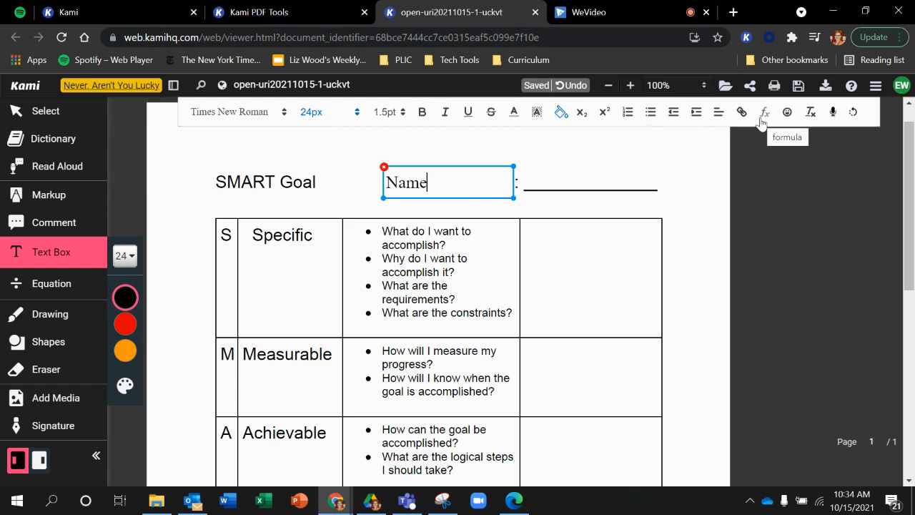
click(718, 112)
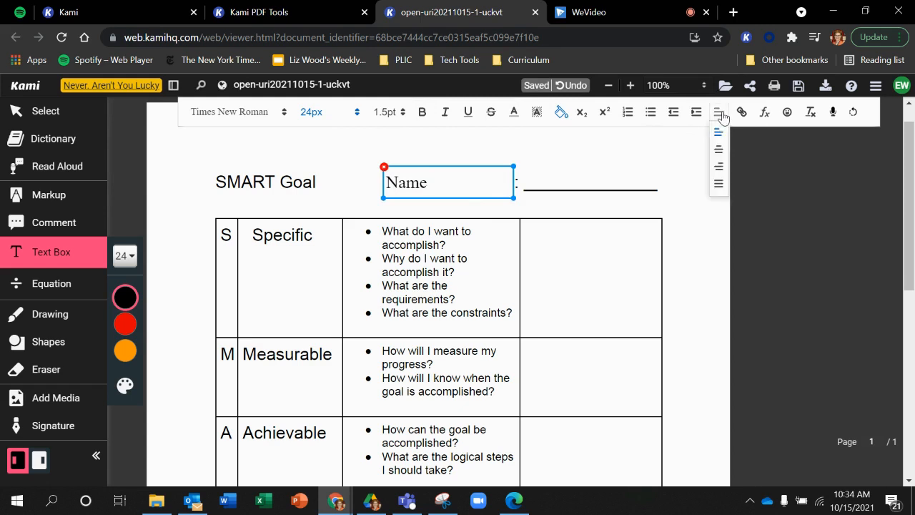
click(720, 168)
click(755, 230)
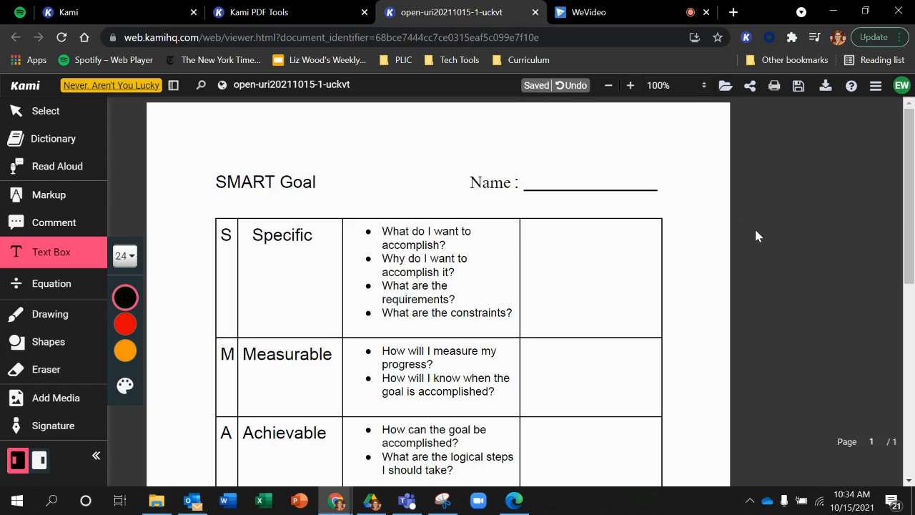
- Highlight "Specific" in yellow with the text highlighter and "What do I want to accomplish?" with the freehand highlighter
click(61, 209)
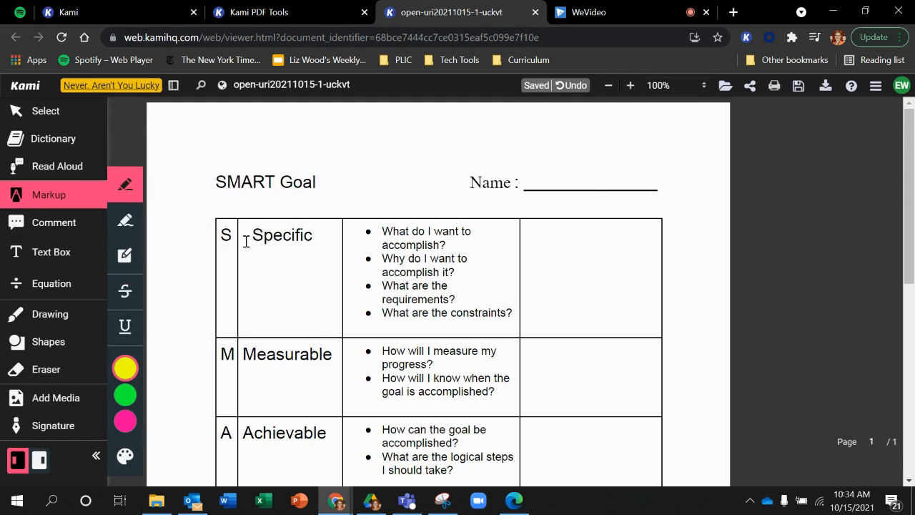
drag(256, 234, 376, 204)
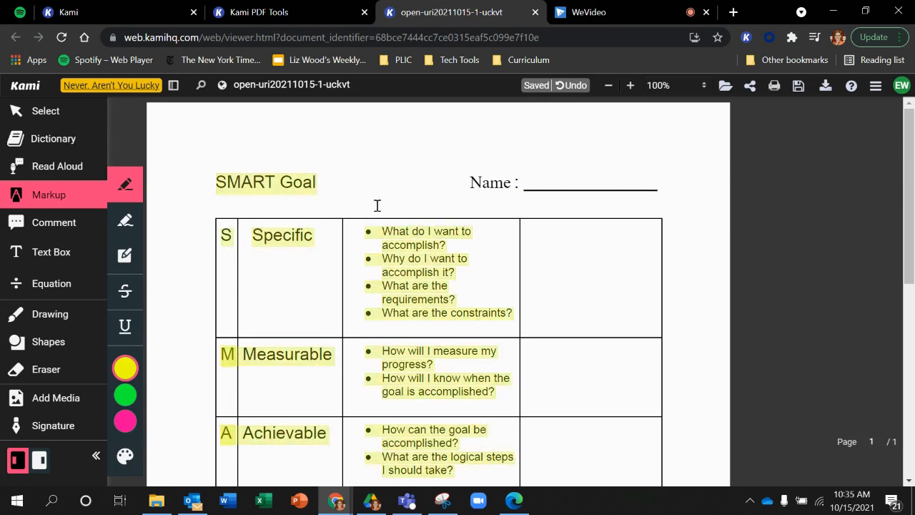
click(559, 84)
drag(313, 234, 257, 234)
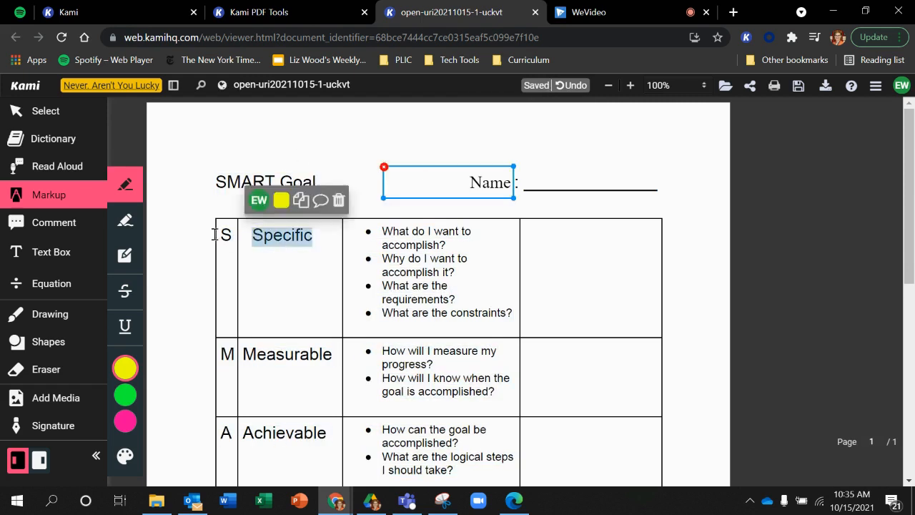
click(125, 220)
mouse_move(382, 225)
mouse_down()
mouse_move(466, 232)
mouse_move(384, 245)
mouse_up()
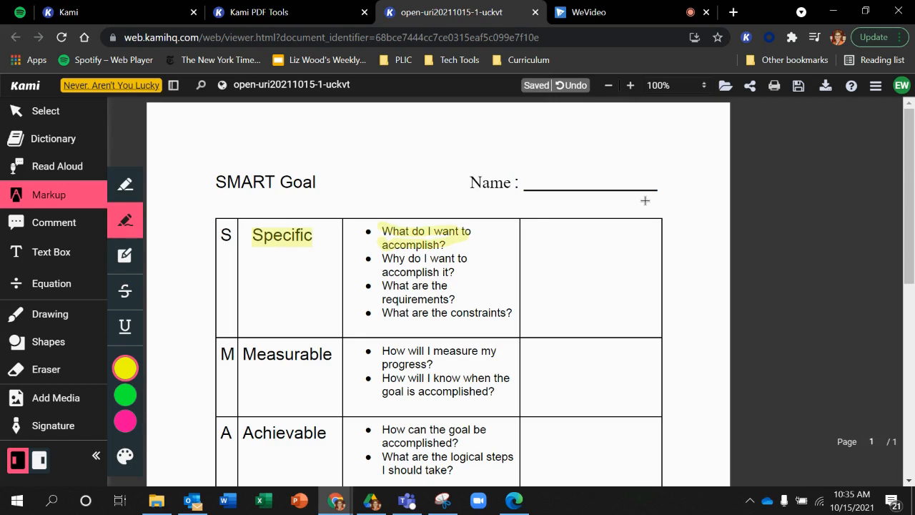
- Add a text box in the Specific row's empty cell reading "I want to learn how to use Kami tools to make lessons more engaging for students."
click(51, 251)
click(532, 231)
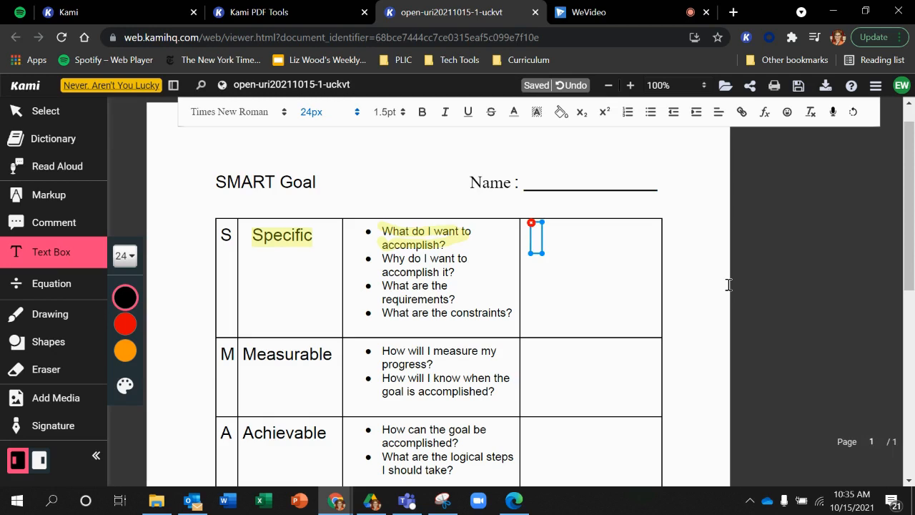
text(I want to)
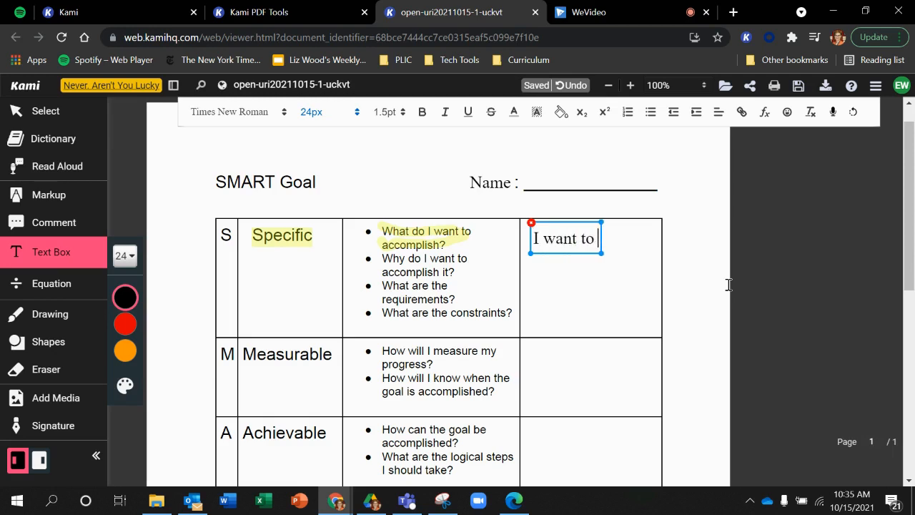
text( learn how to use )
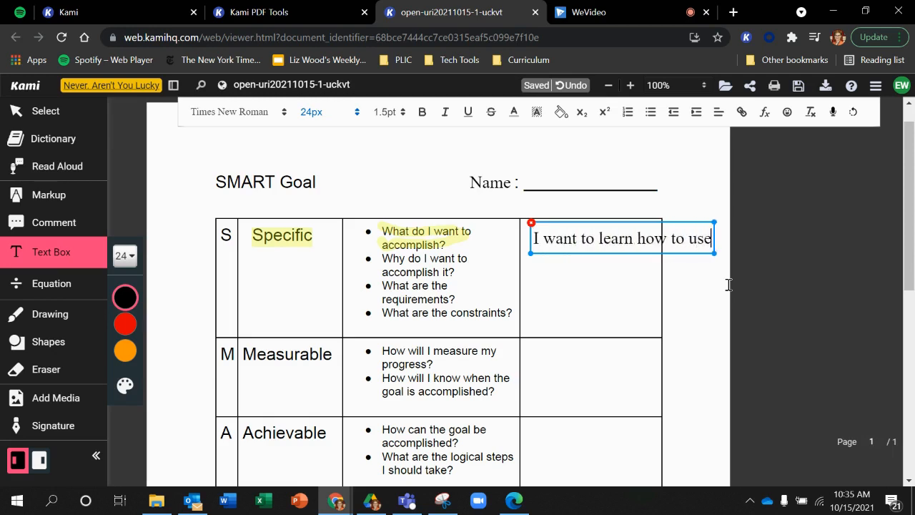
text(Kami tool)
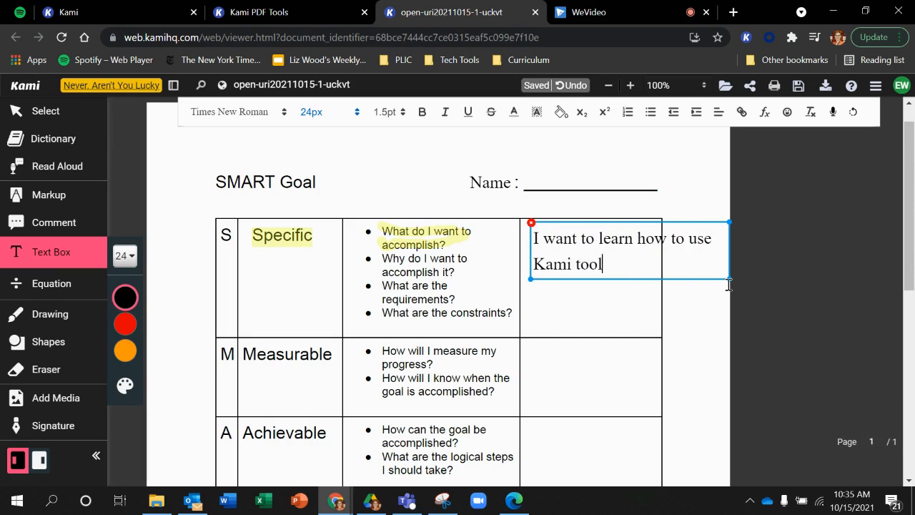
text(s to make le)
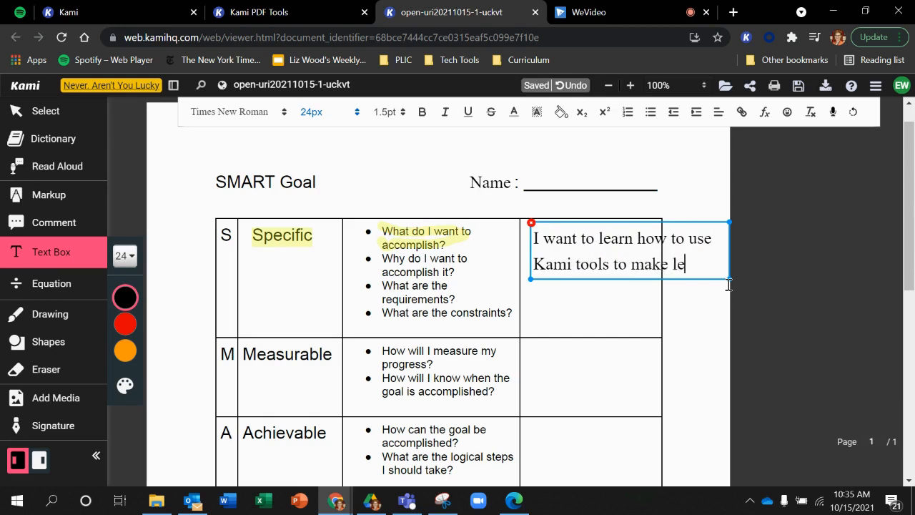
text(ssons more enaggi)
key(BackSpace)
key(BackSpace)
key(BackSpace)
key(BackSpace)
text(gaging fo)
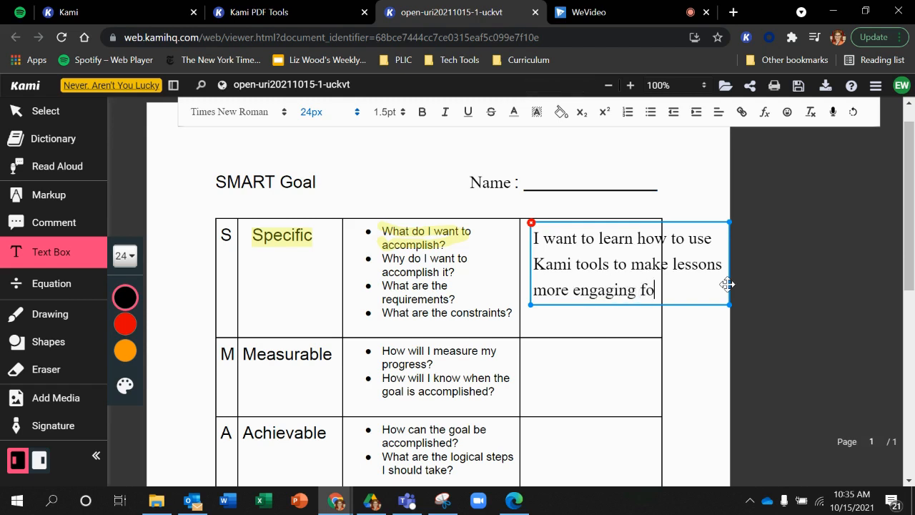
text(r students.)
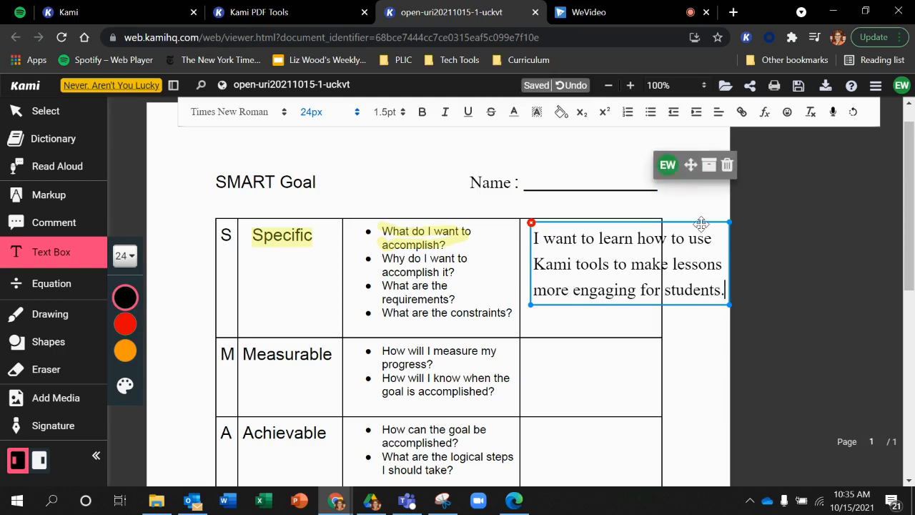
- Fit the goal text box to the Specific row's answer cell width and set its text size to 18px
drag(701, 224, 691, 219)
drag(718, 300, 659, 314)
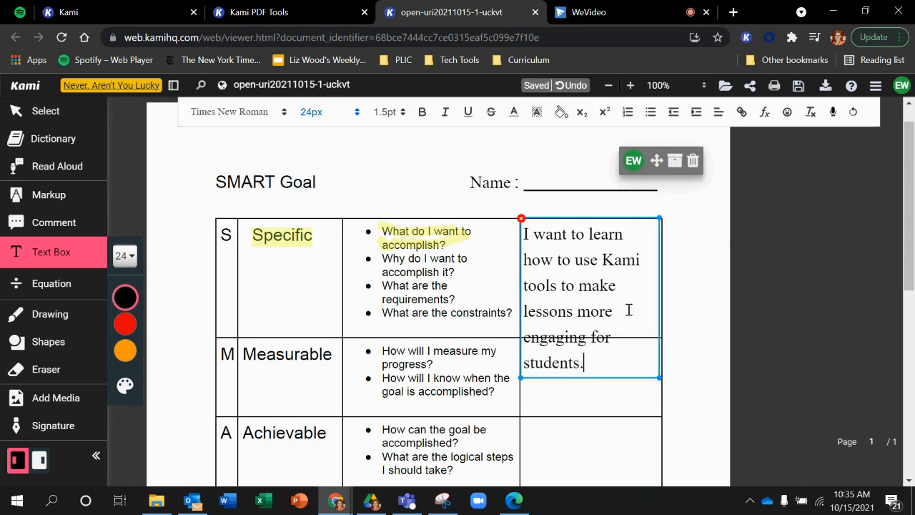
key(ctrl+a)
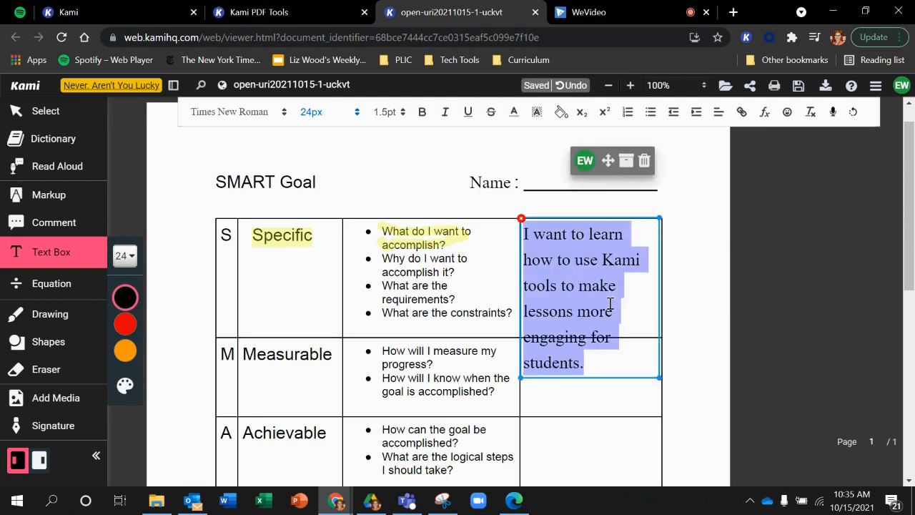
click(358, 111)
click(319, 263)
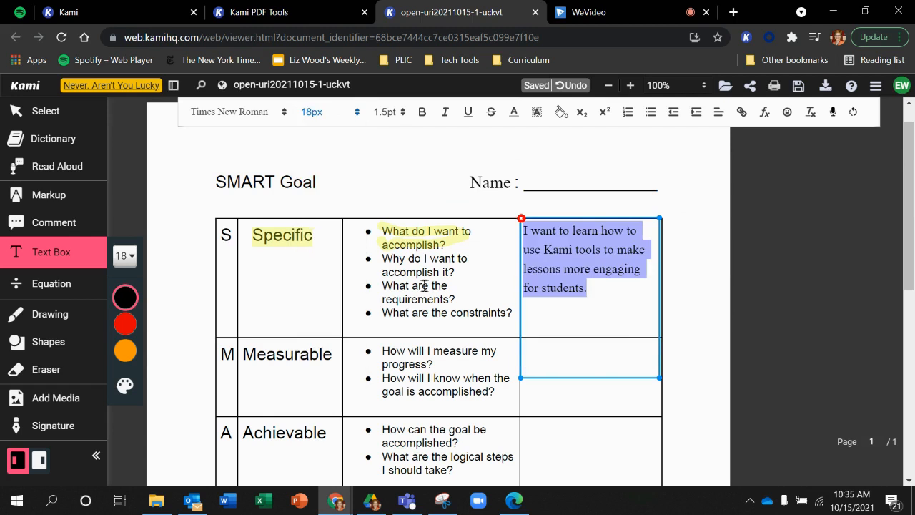
click(700, 340)
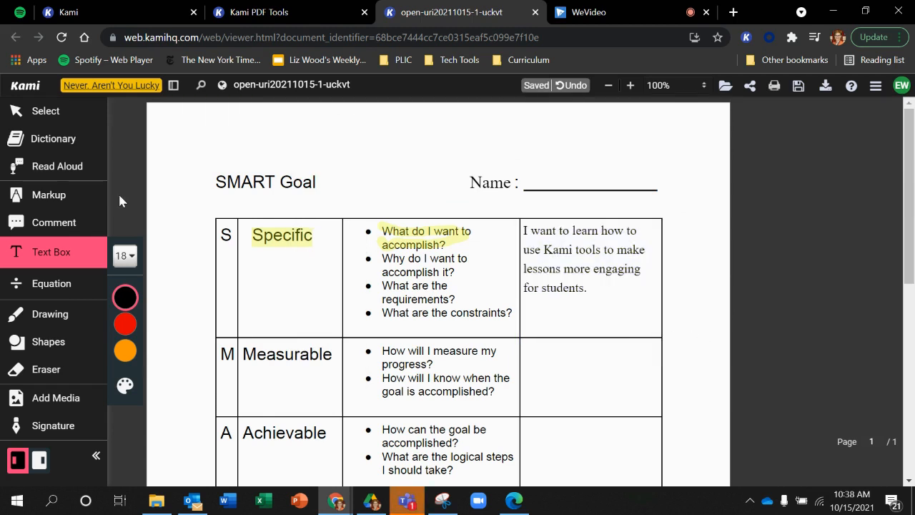
- Draw a thick translucent green X by hand above the "SMART Goal" title
click(81, 285)
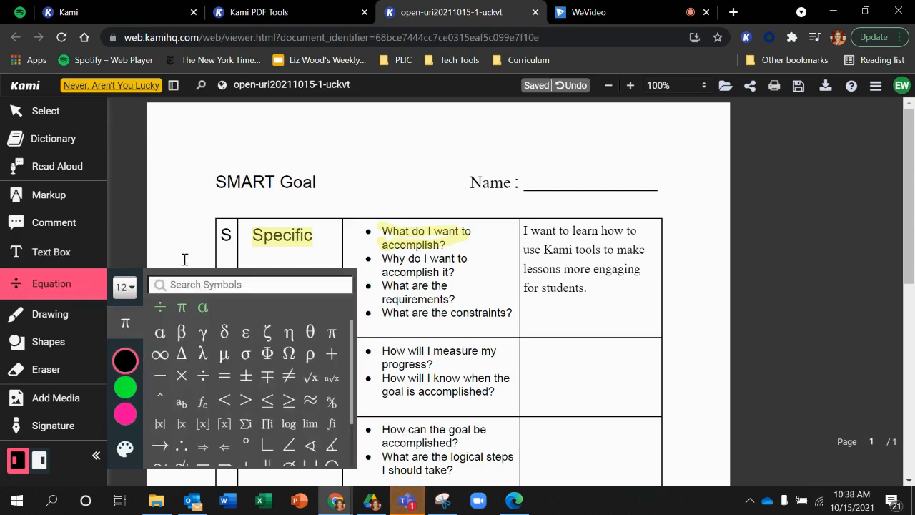
click(50, 314)
drag(214, 127, 238, 150)
drag(239, 118, 214, 163)
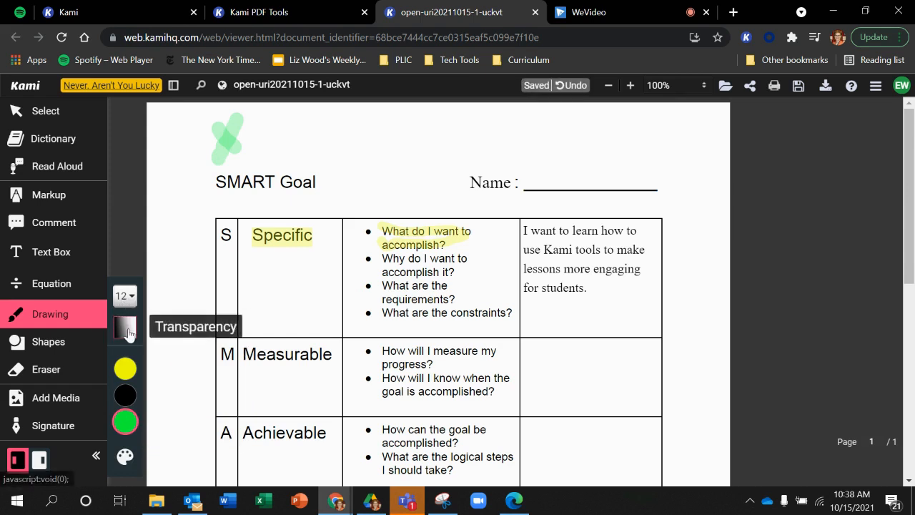
- Draw a second green X beside the thick one with line size 1 and full opacity
click(125, 299)
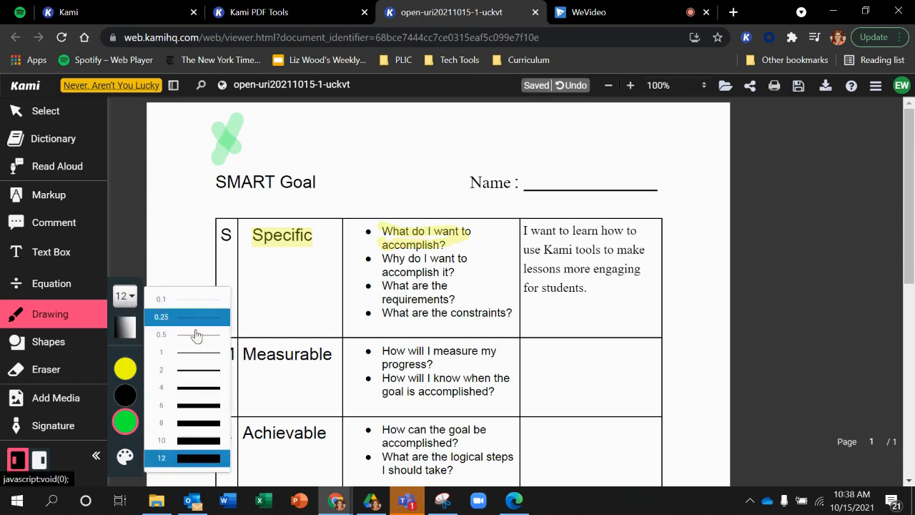
click(201, 352)
click(128, 327)
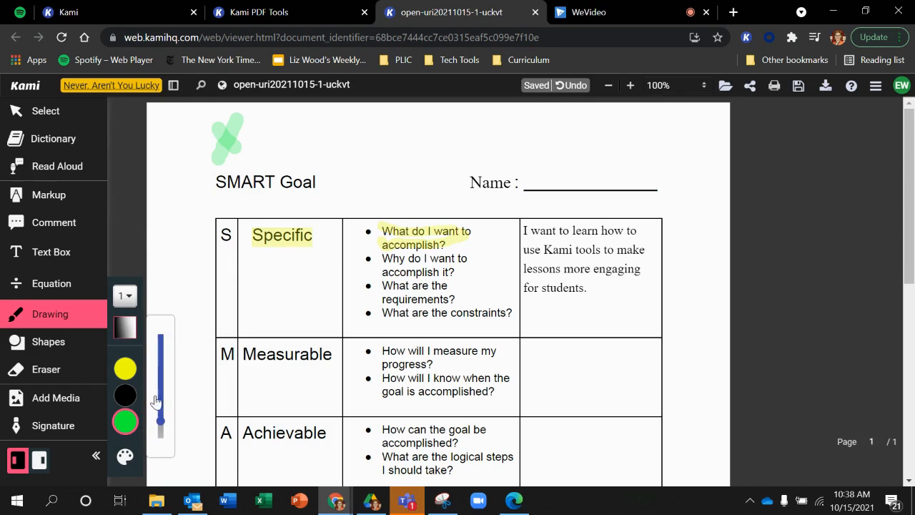
drag(160, 418, 161, 327)
mouse_move(282, 115)
mouse_down()
mouse_move(306, 149)
mouse_move(305, 116)
mouse_up()
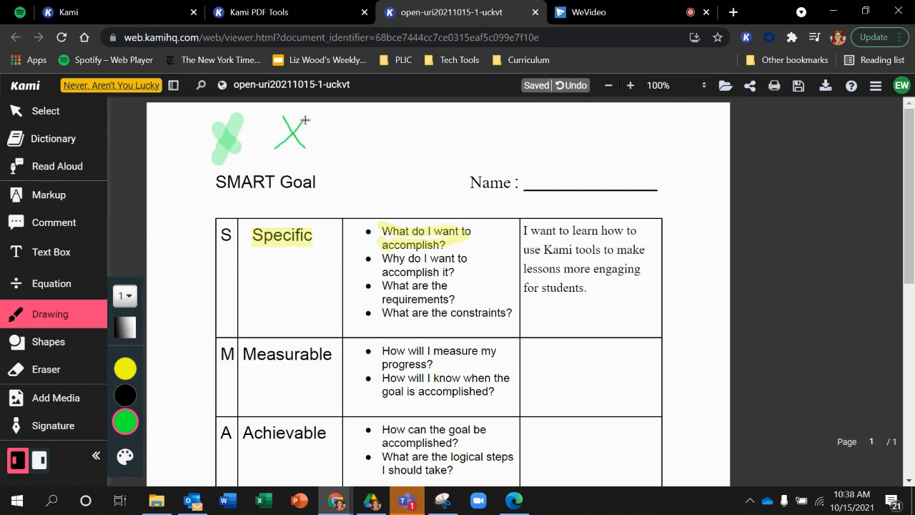
- Draw a black triangle outline to the right of the thin green X above the table
click(52, 284)
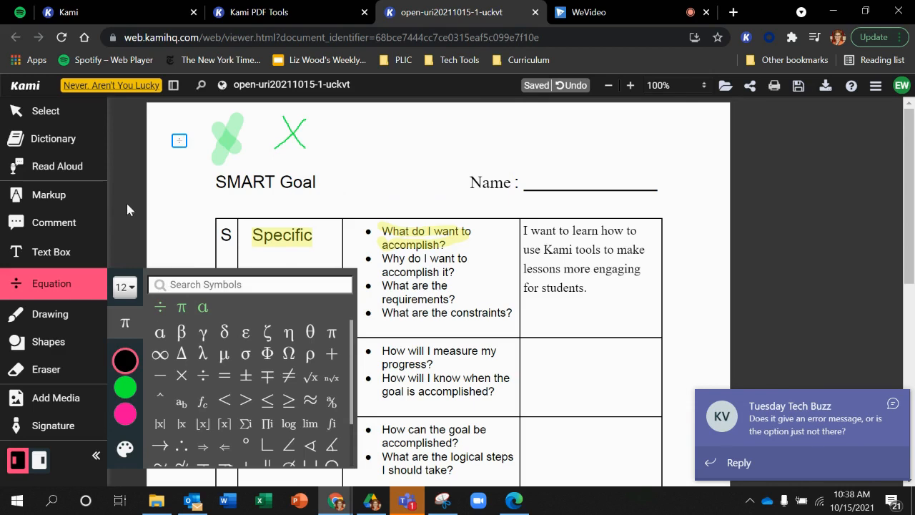
click(48, 347)
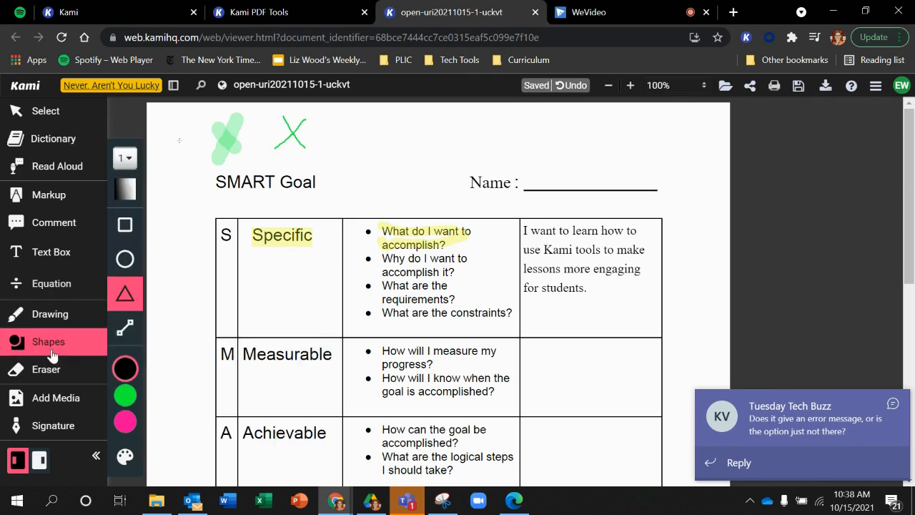
drag(392, 121, 342, 170)
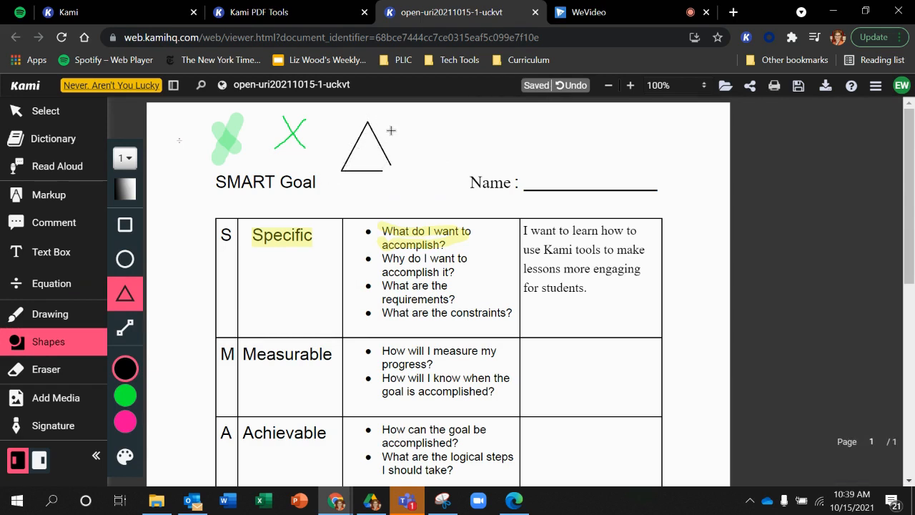
- Erase both green X drawings and the black triangle above the table
click(64, 378)
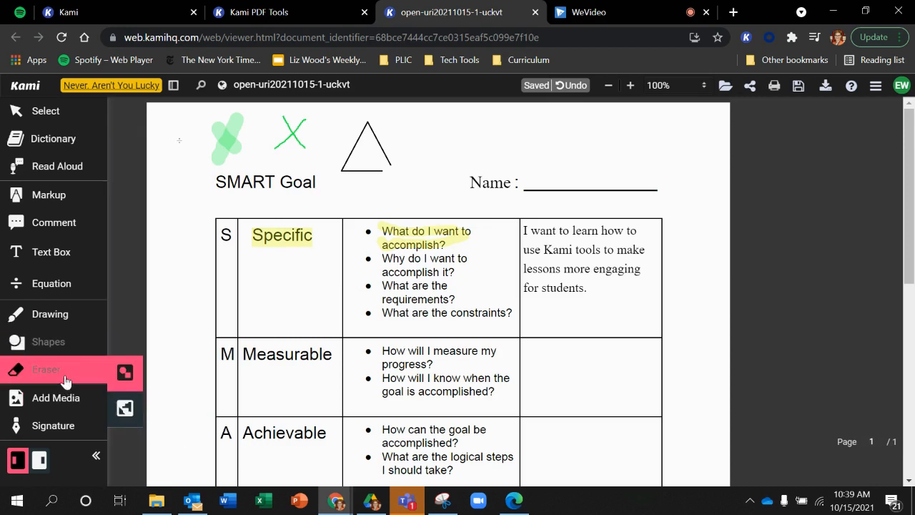
click(233, 131)
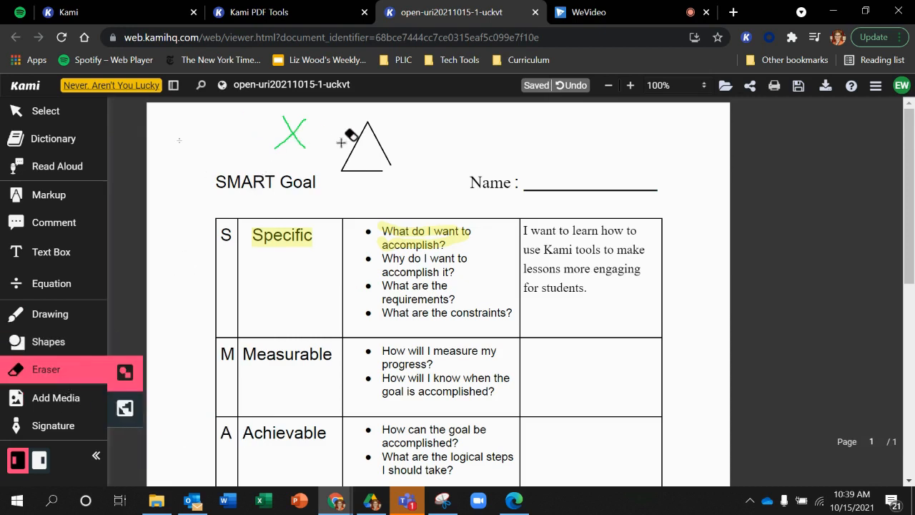
click(294, 131)
click(359, 130)
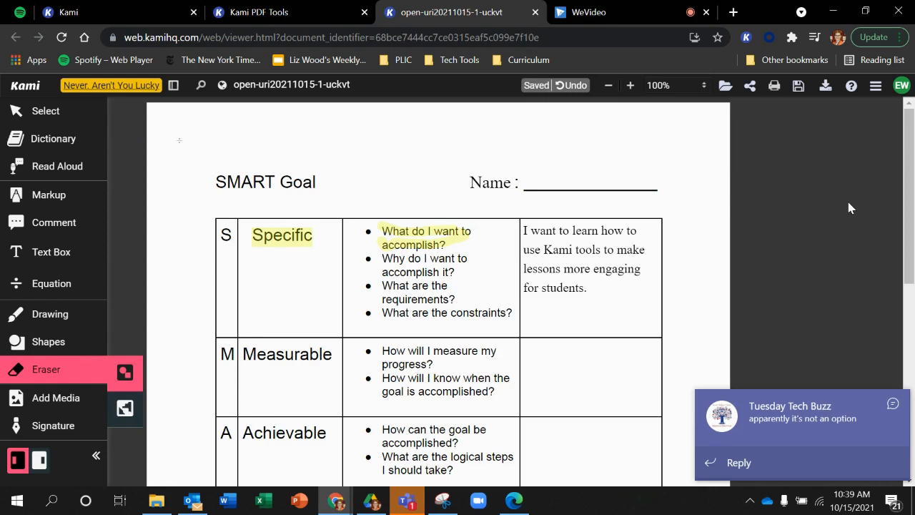
click(892, 405)
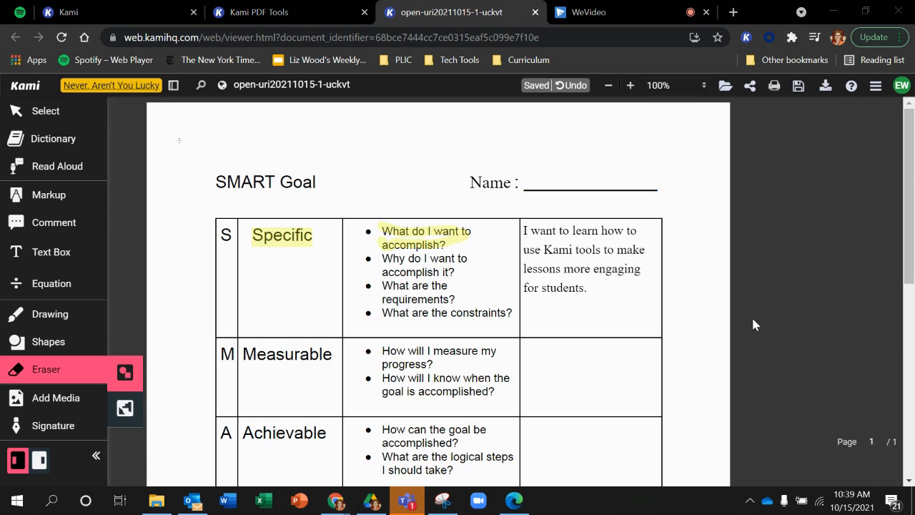
- Record a short video comment anchored at the word "Measurable" and finish the recording
click(77, 222)
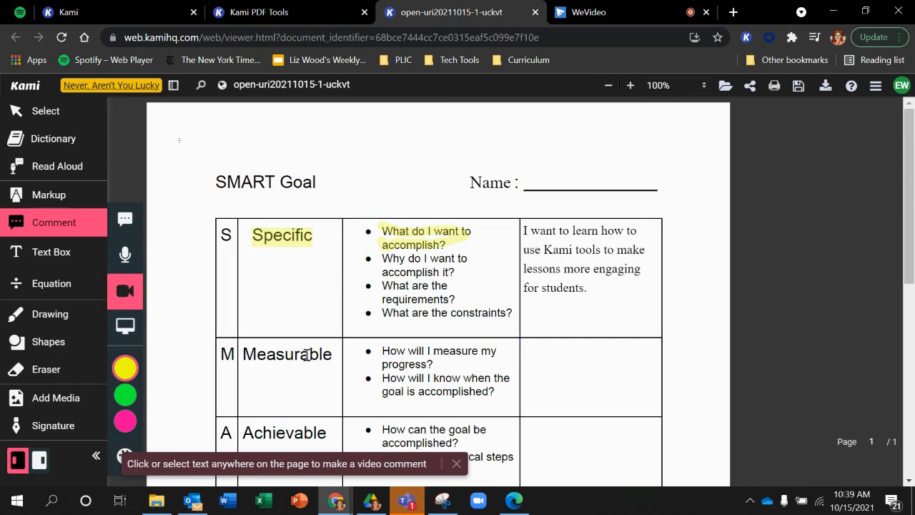
click(254, 351)
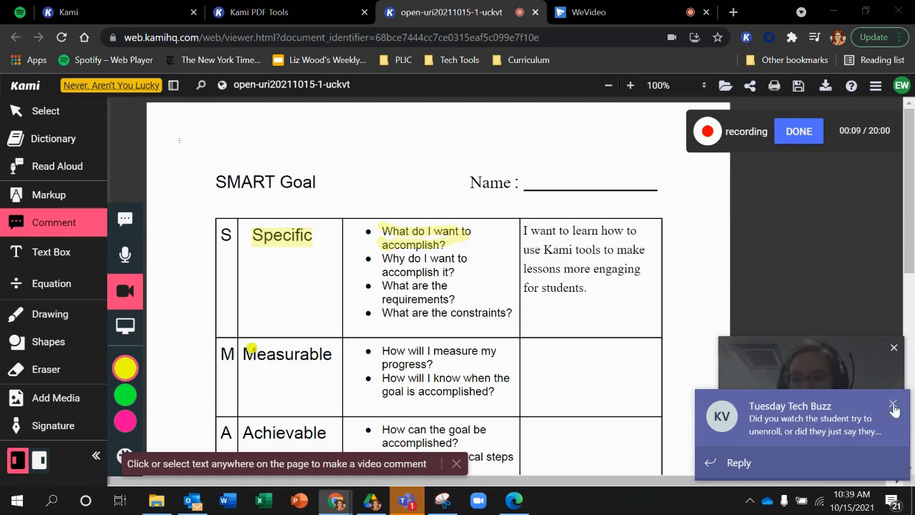
click(892, 405)
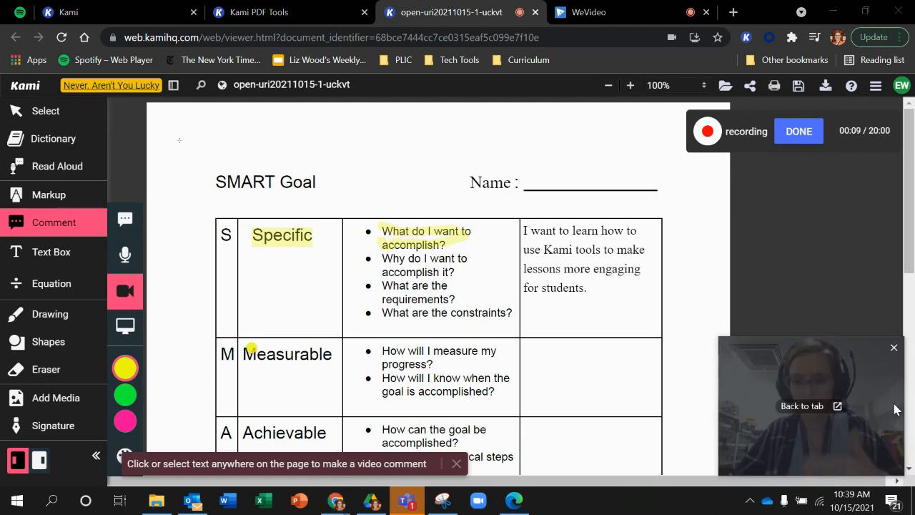
click(798, 131)
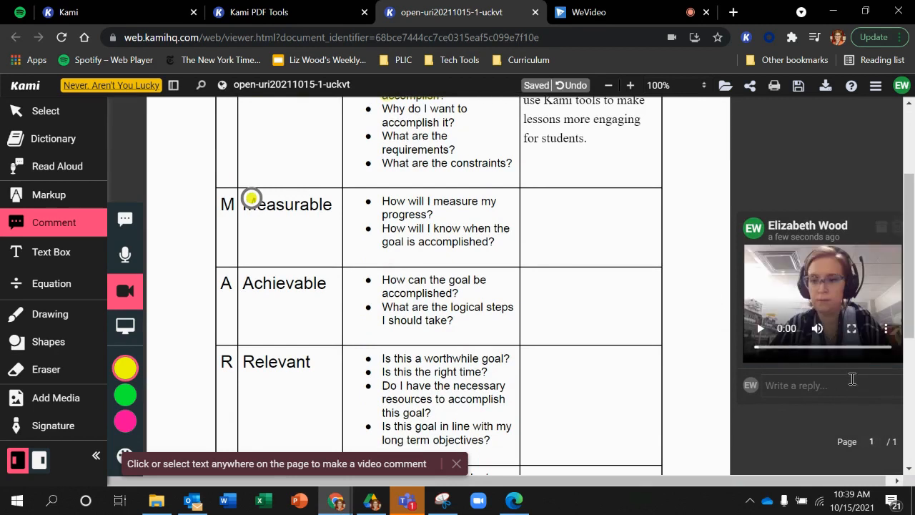
- Reply to the video comment with "Collect data from student work?"
click(808, 392)
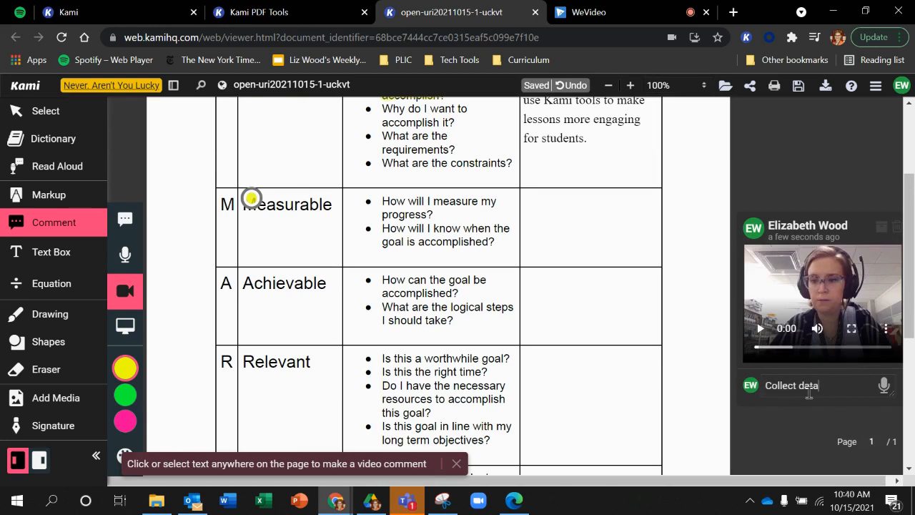
text(Collect data from student work?)
key(Return)
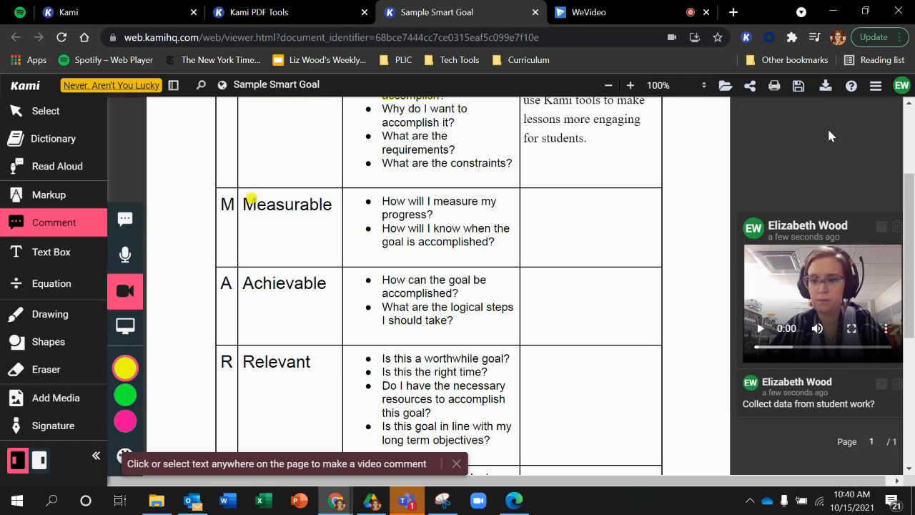
- Set up a Google Classroom assignment from this document for the Tech Tip Class and make it ungraded
click(876, 85)
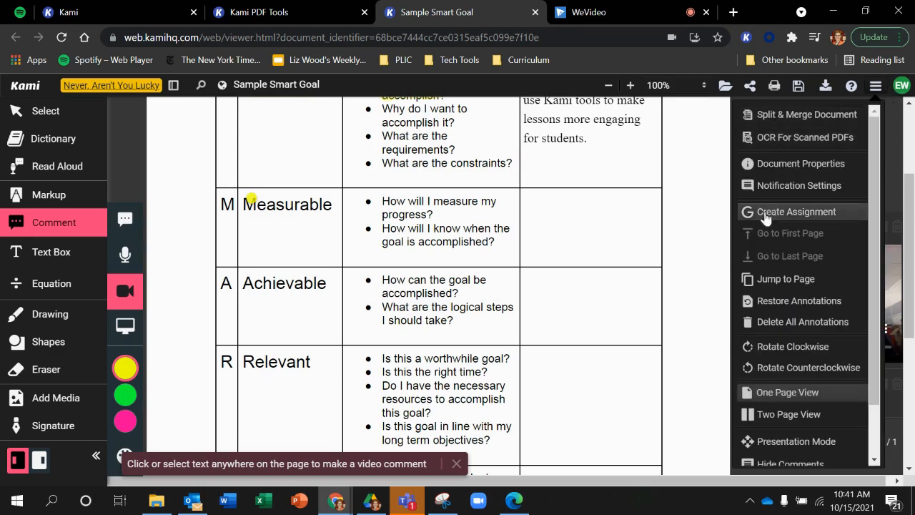
click(796, 212)
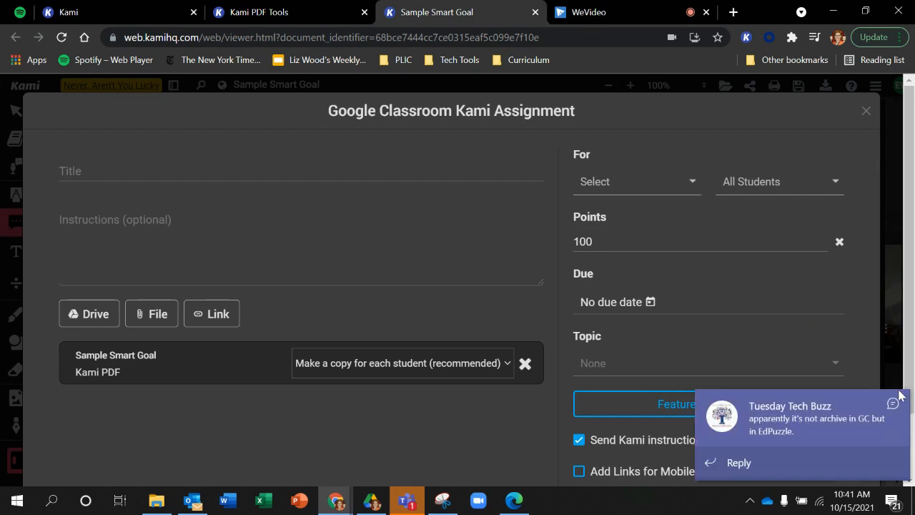
click(672, 183)
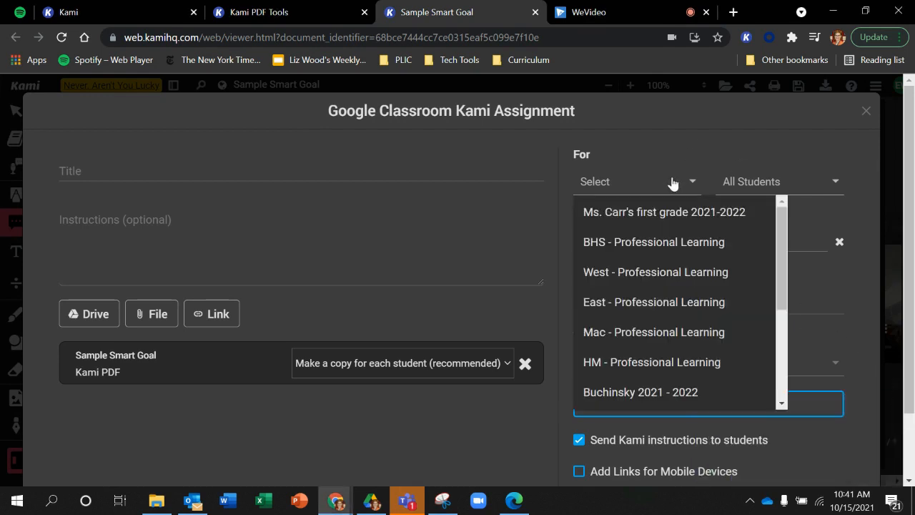
drag(778, 229, 788, 285)
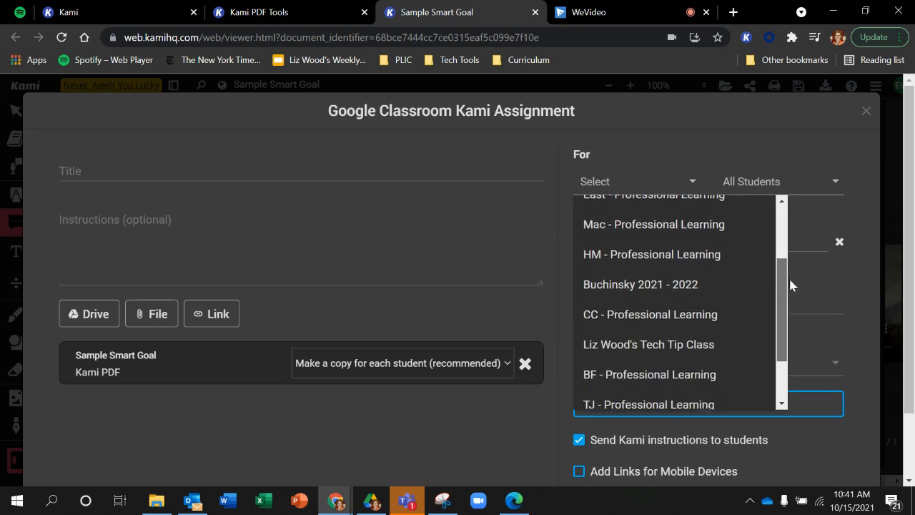
click(650, 334)
click(834, 140)
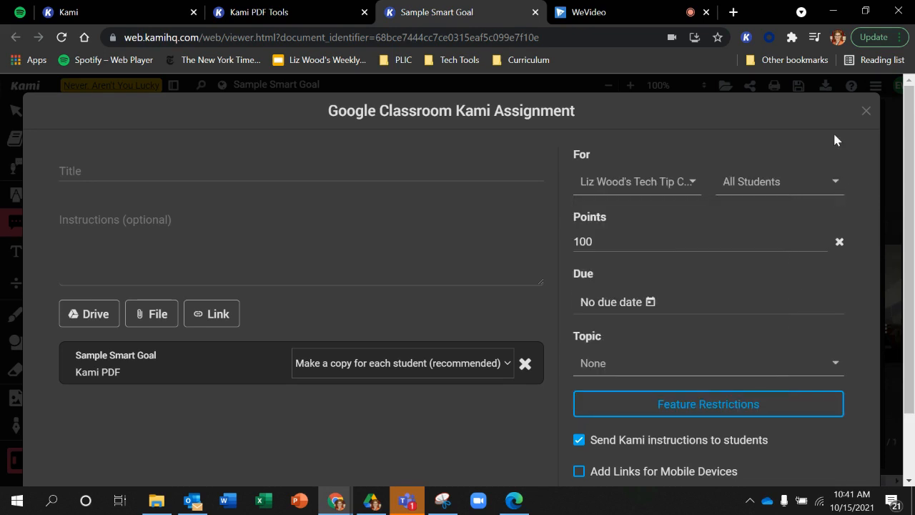
click(838, 242)
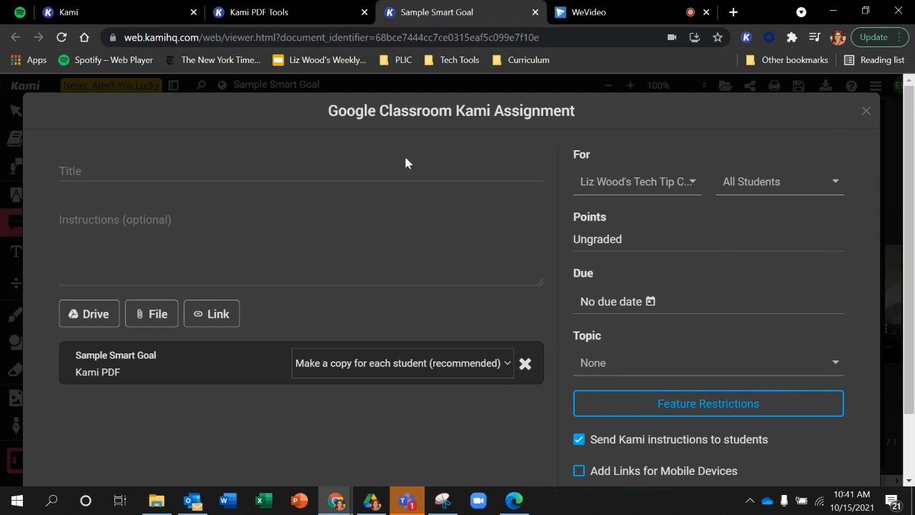
- Title the assignment "Smart Goal" and have the attached PDF make a copy for each student
click(339, 178)
text(Smart Goal)
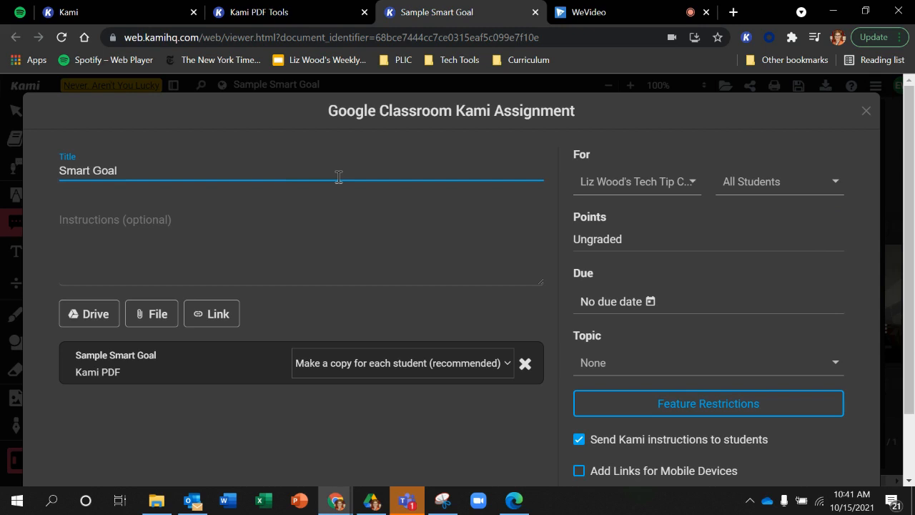
click(509, 364)
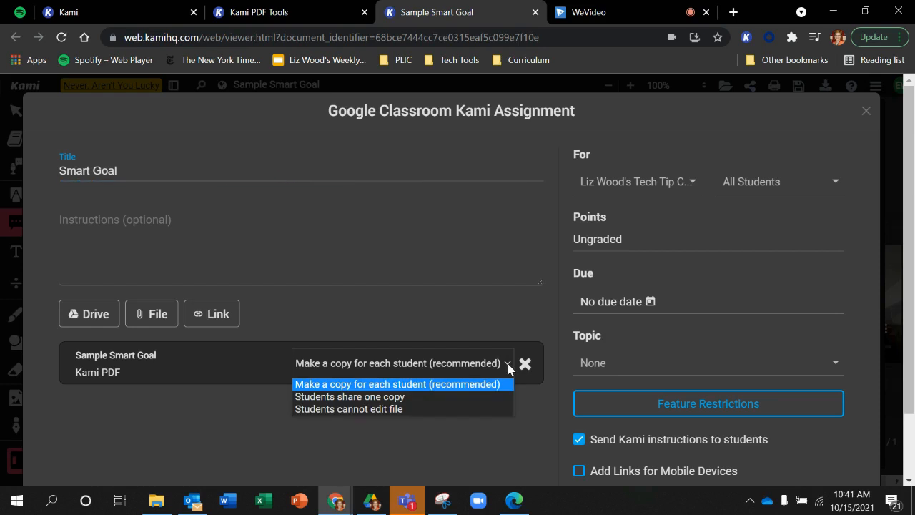
click(438, 386)
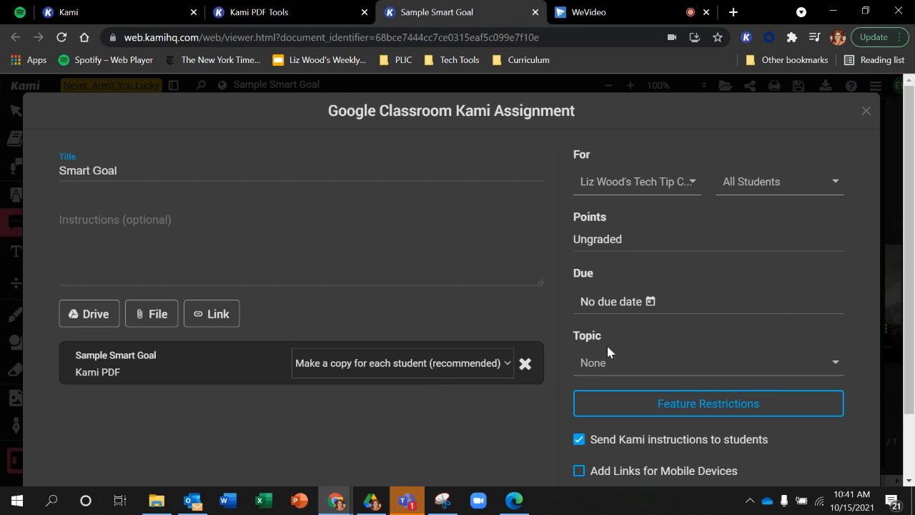
- Restrict the student tools for this assignment by disabling Equation, Shapes Tools and Insert Image Tools
click(739, 404)
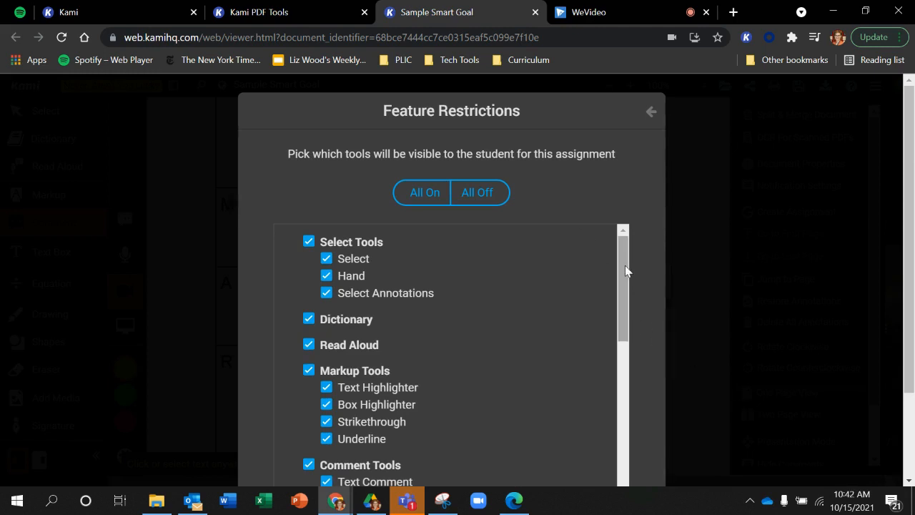
mouse_move(625, 270)
mouse_down()
mouse_move(639, 427)
mouse_move(622, 374)
mouse_move(625, 256)
mouse_move(635, 351)
mouse_up()
click(308, 348)
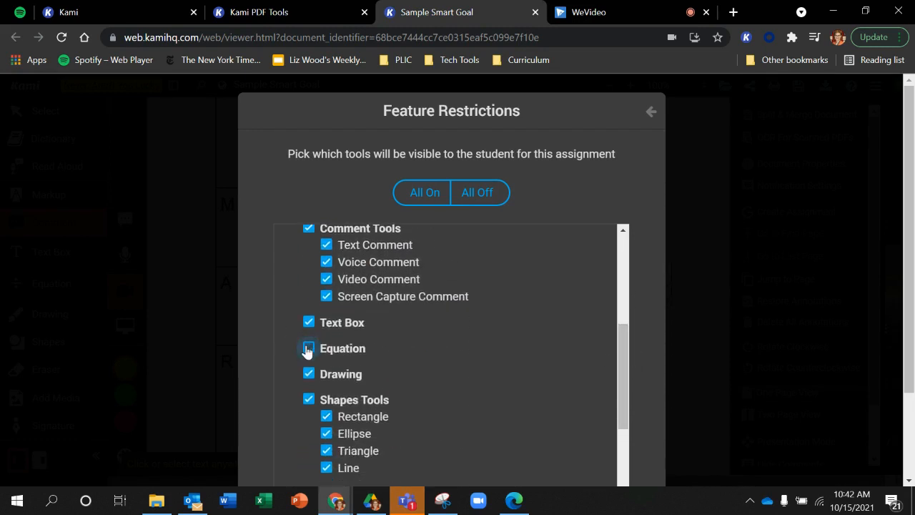
drag(619, 343, 635, 383)
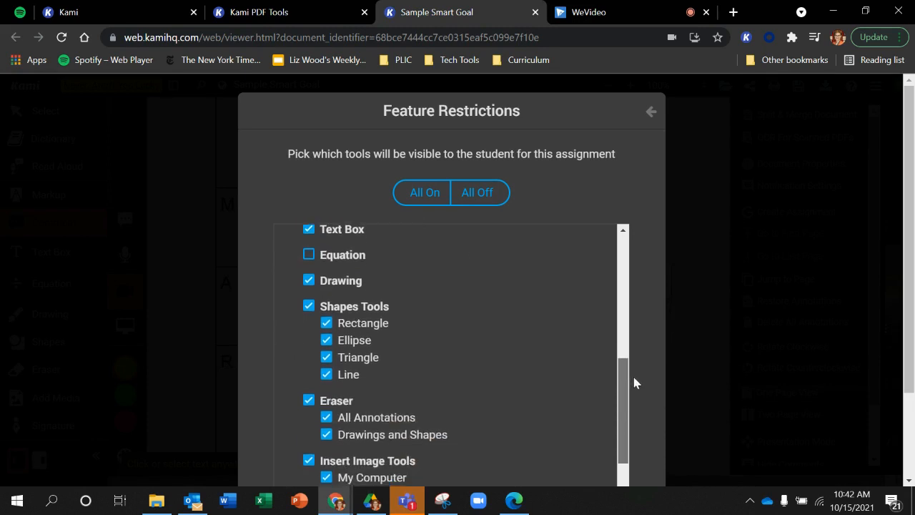
click(308, 305)
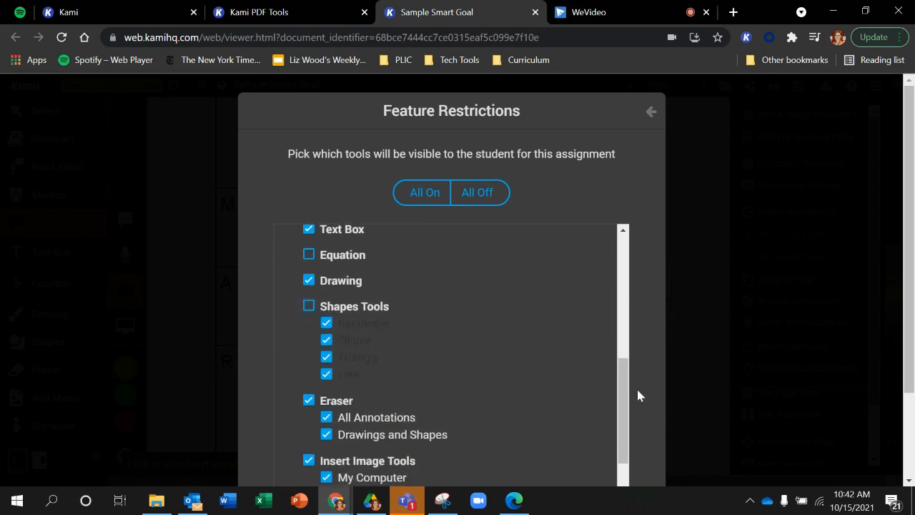
drag(626, 375, 631, 427)
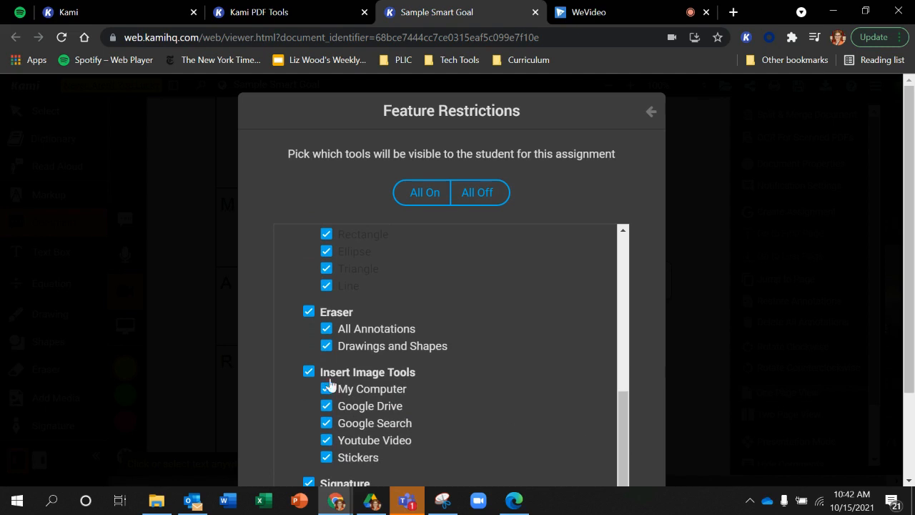
click(308, 371)
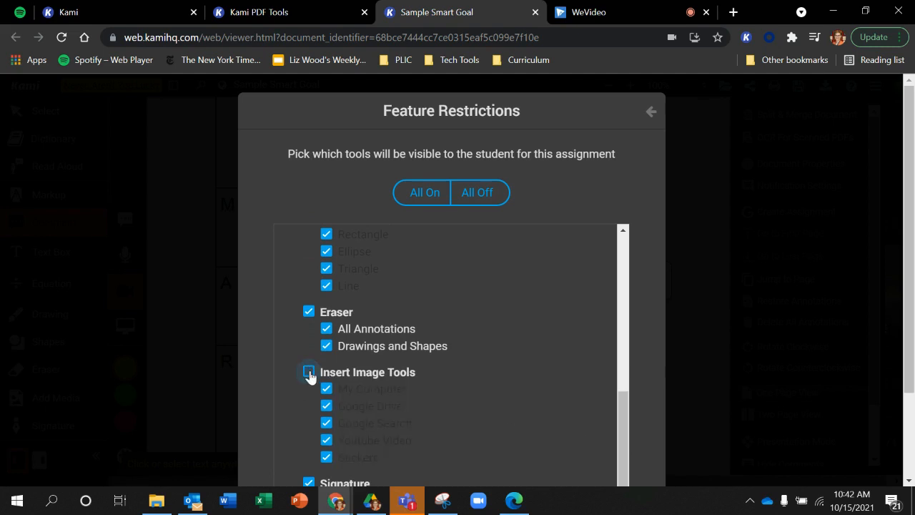
drag(627, 423, 628, 259)
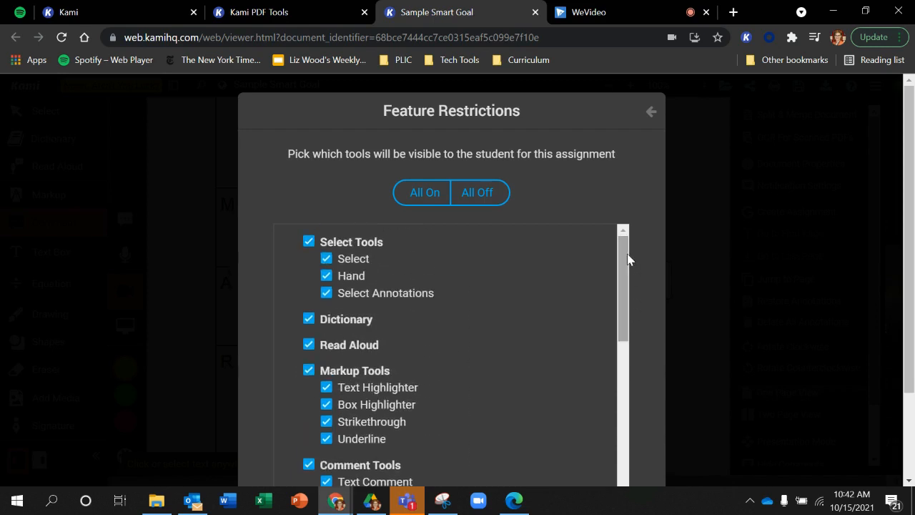
click(650, 113)
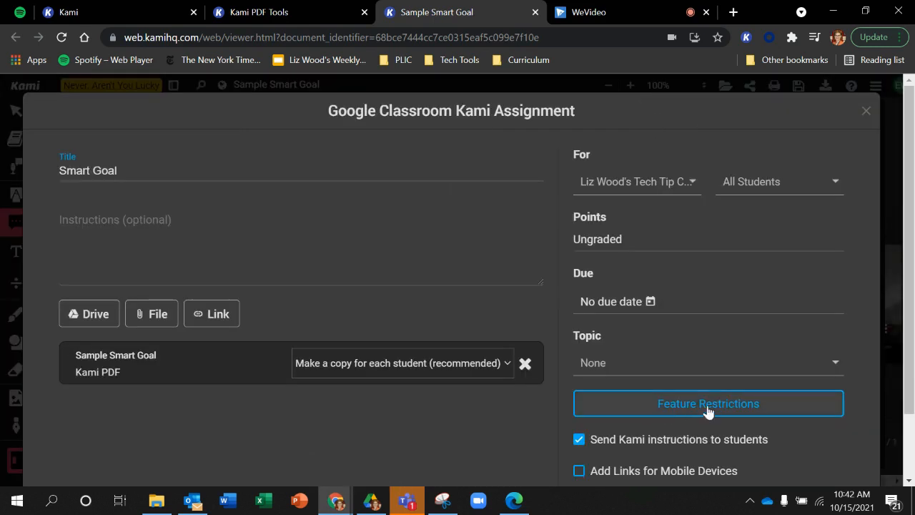
- Assign the Smart Goal work to the class and open its attached Kami export PDF from Google Classroom
drag(911, 293, 913, 376)
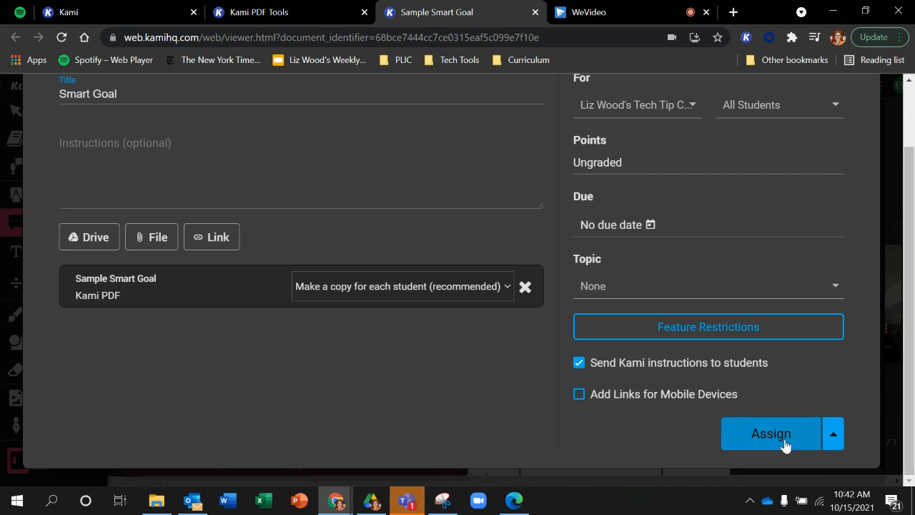
click(782, 440)
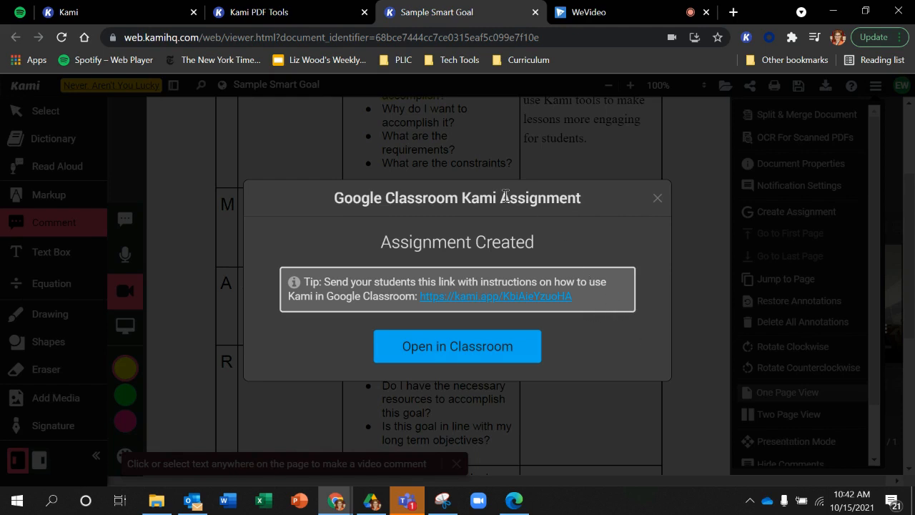
click(510, 348)
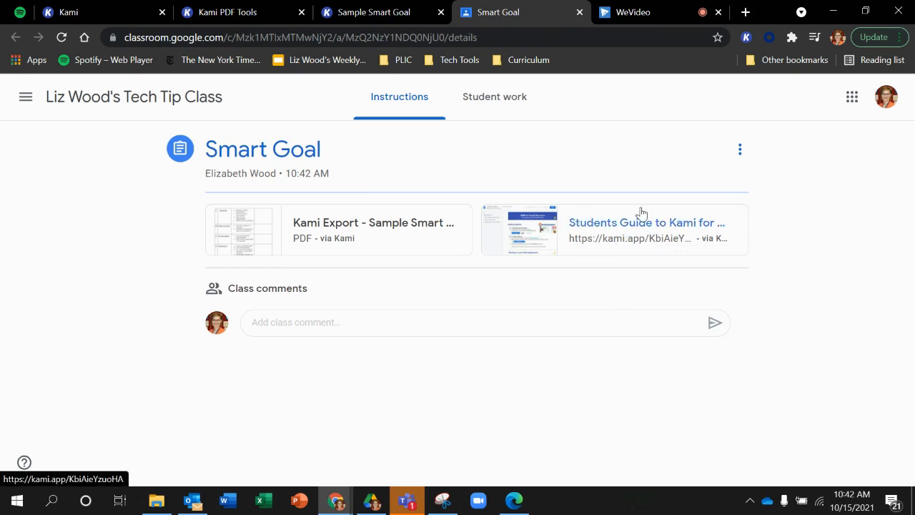
click(366, 241)
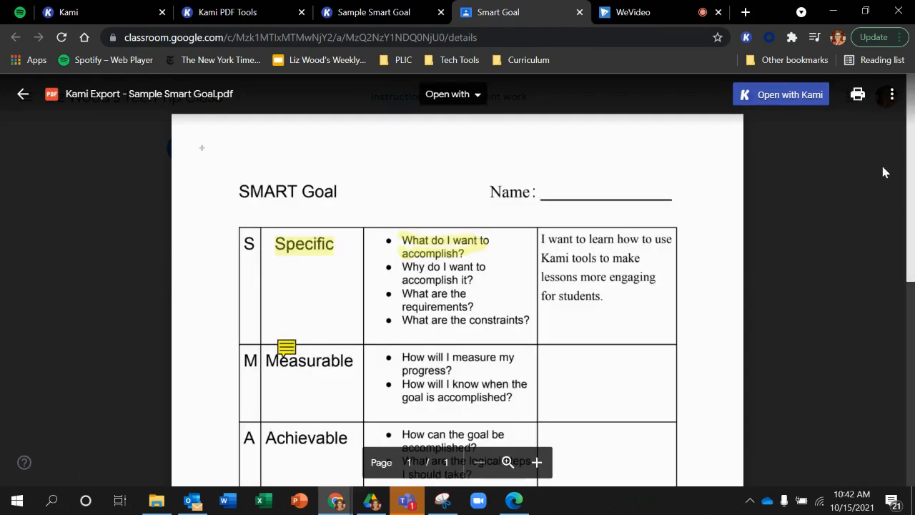
mouse_move(914, 145)
mouse_down()
mouse_move(913, 350)
mouse_move(913, 143)
mouse_up()
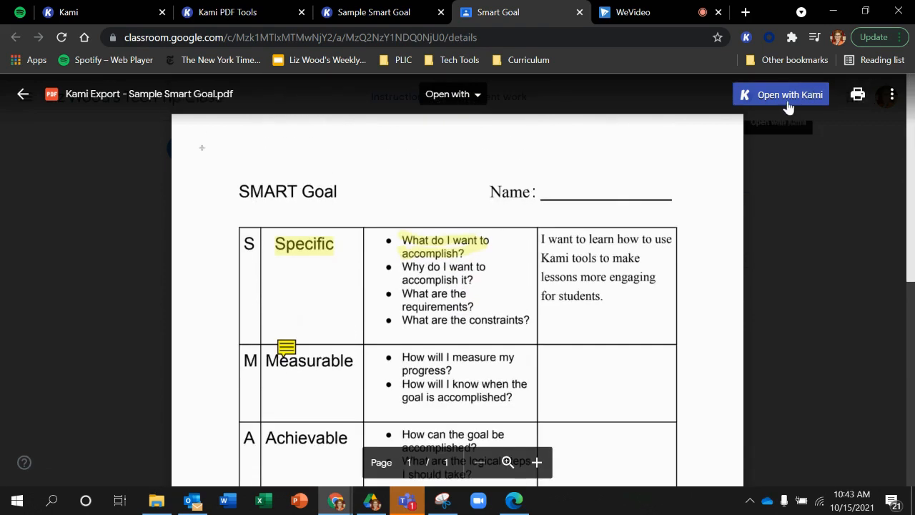